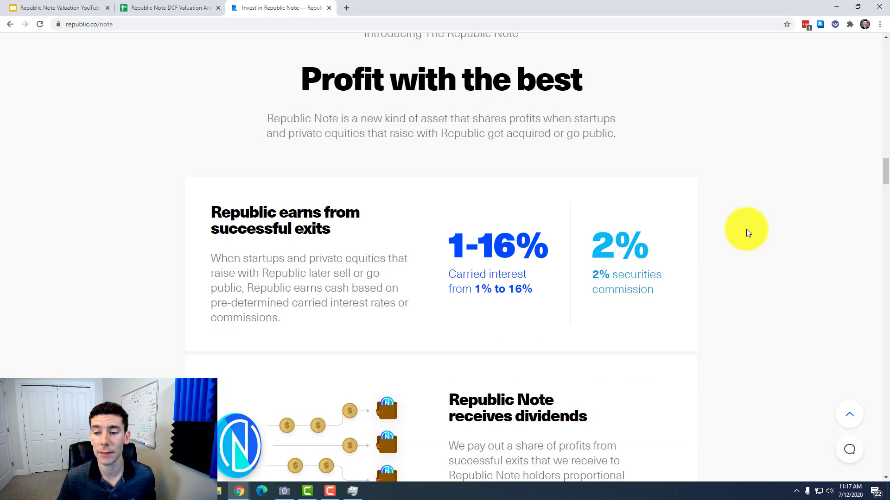
- Find "white" on the Republic Note page, open the whitepaper PDF and look through its cover and table of contents
key(ctrl+f)
text(white)
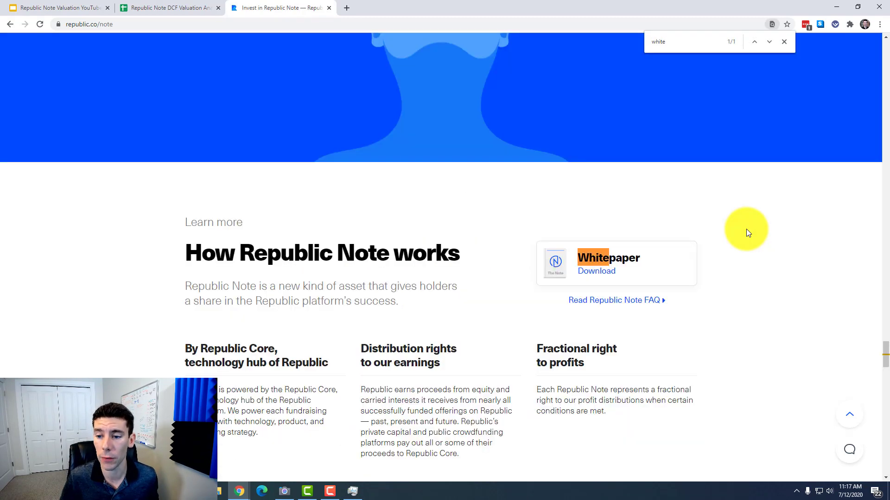
click(614, 261)
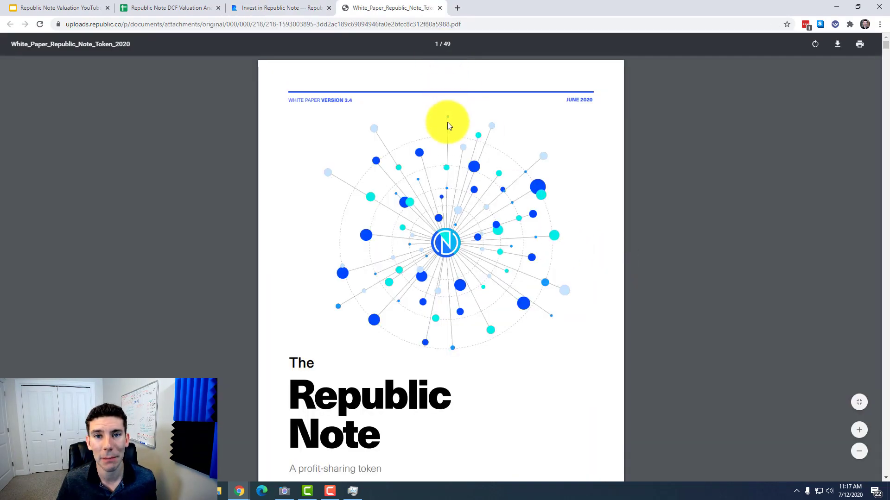
scroll(454, 166, down, 8)
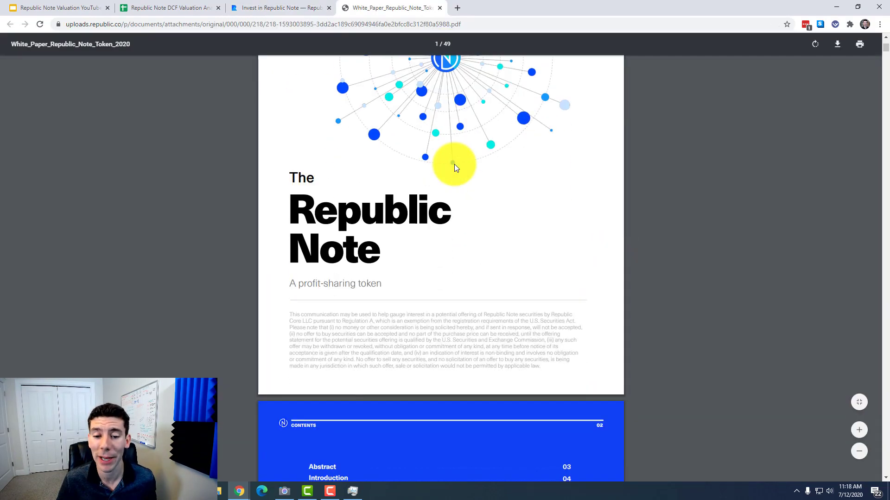
scroll(454, 168, down, 4)
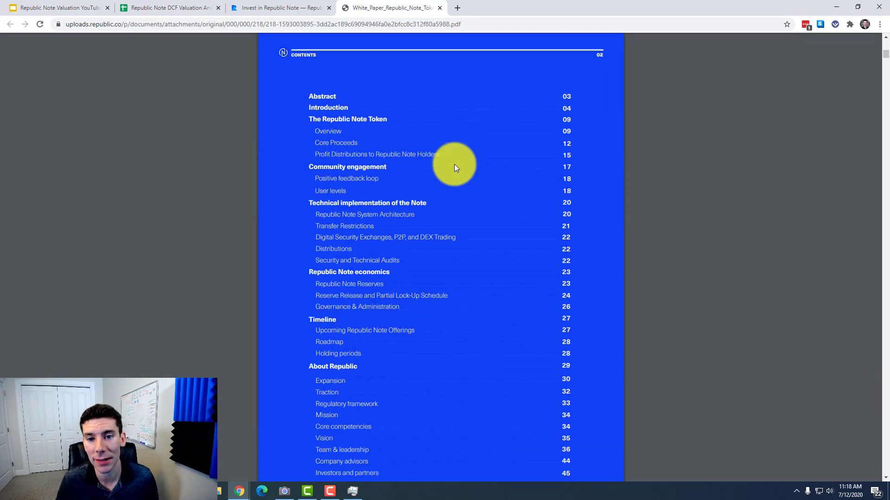
scroll(454, 165, down, 8)
scroll(454, 165, up, 6)
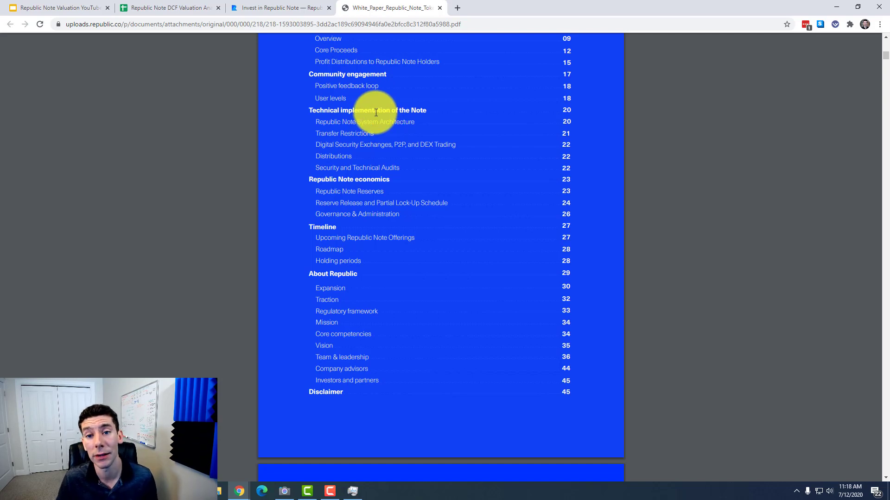
- Return to the Republic Note offering page, open its FAQ and look through the question categories
click(309, 8)
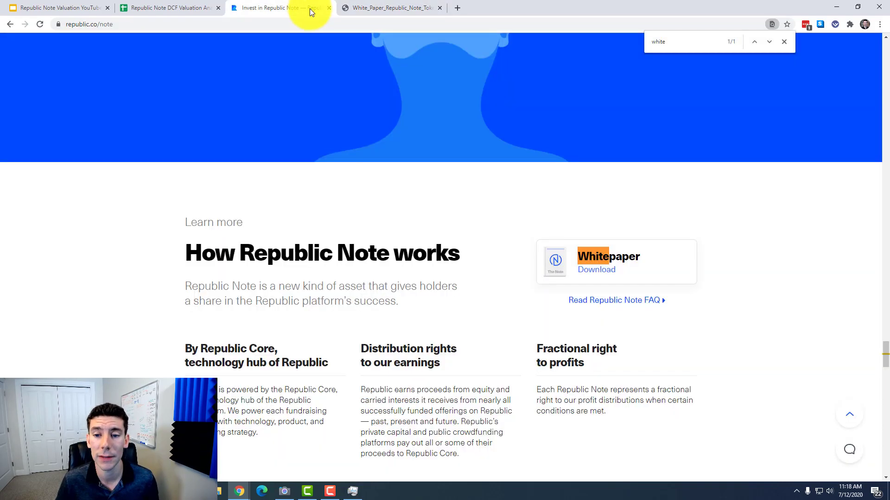
click(581, 302)
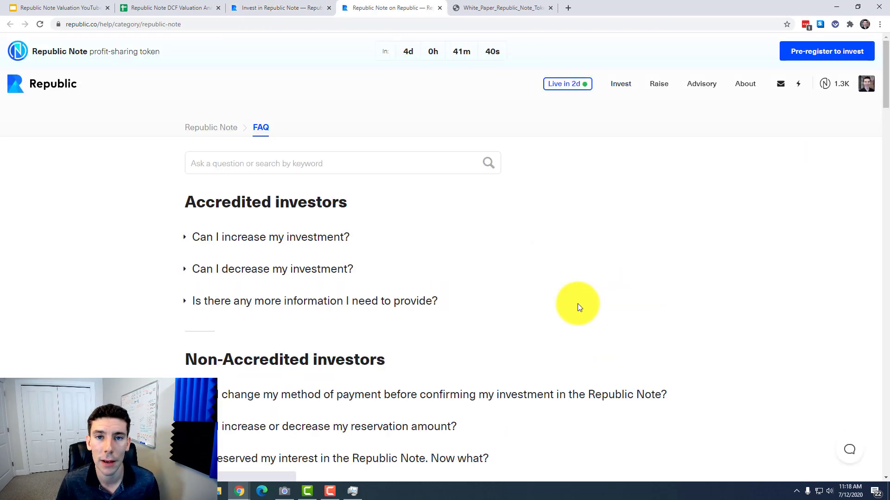
scroll(577, 307, down, 4)
scroll(577, 304, up, 2)
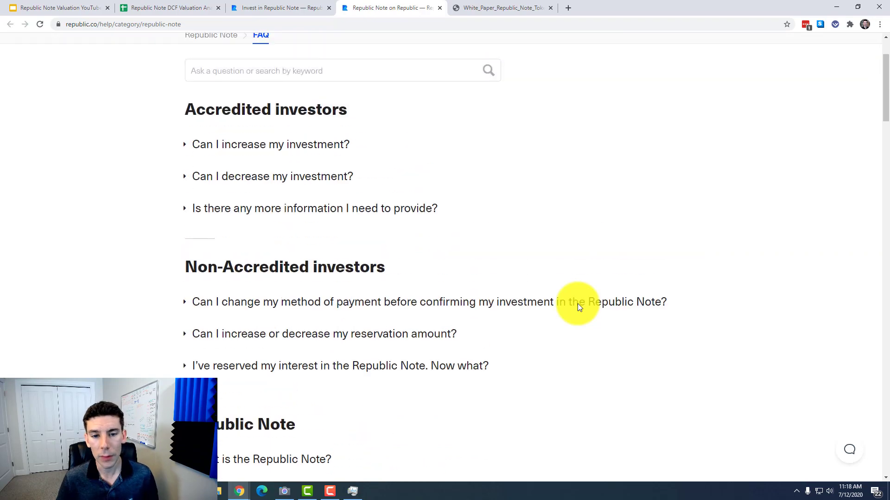
scroll(577, 304, down, 3)
scroll(578, 304, down, 15)
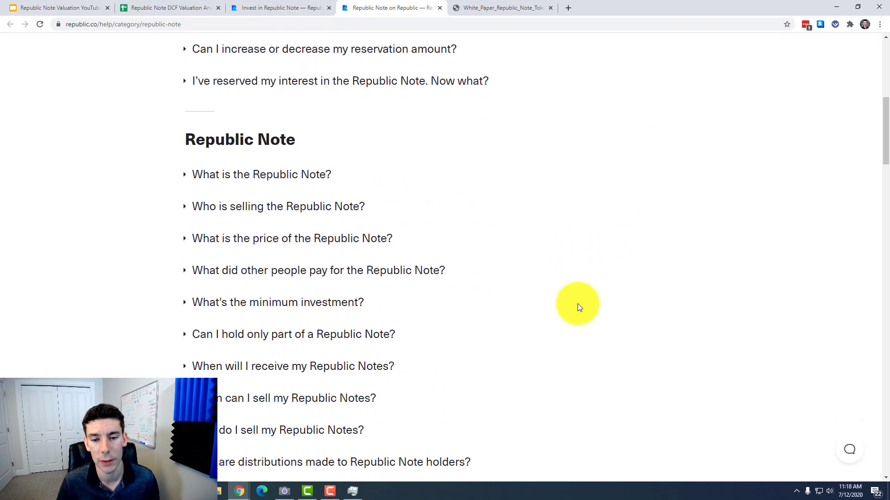
scroll(578, 304, down, 8)
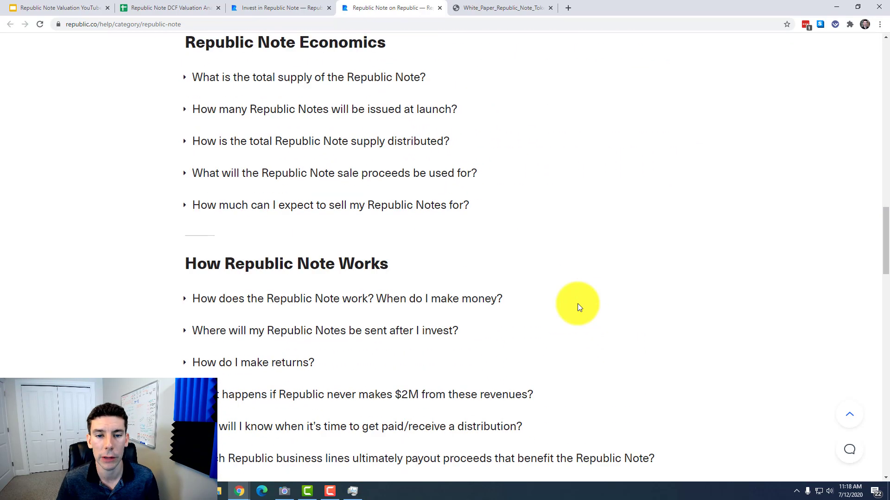
- Go back to the offering page, review its sections down to the footer, and close the text search
click(318, 5)
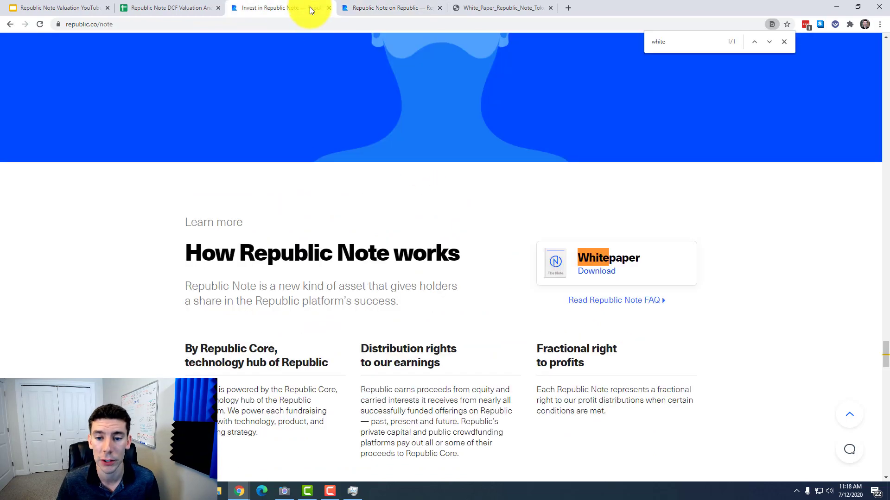
scroll(377, 122, down, 17)
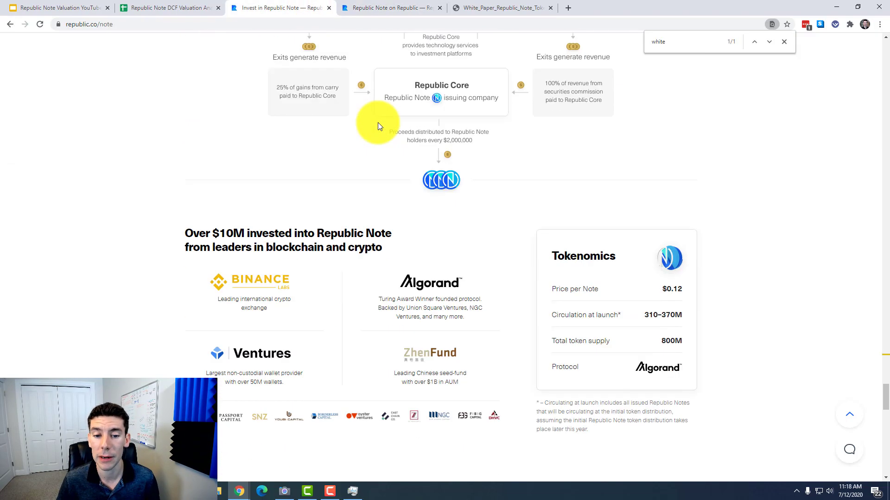
scroll(397, 137, down, 14)
scroll(396, 146, down, 3)
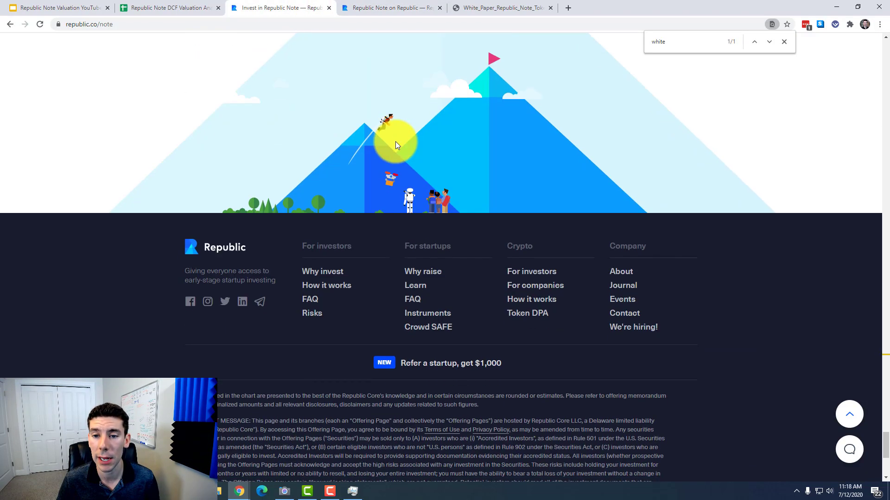
scroll(394, 148, up, 9)
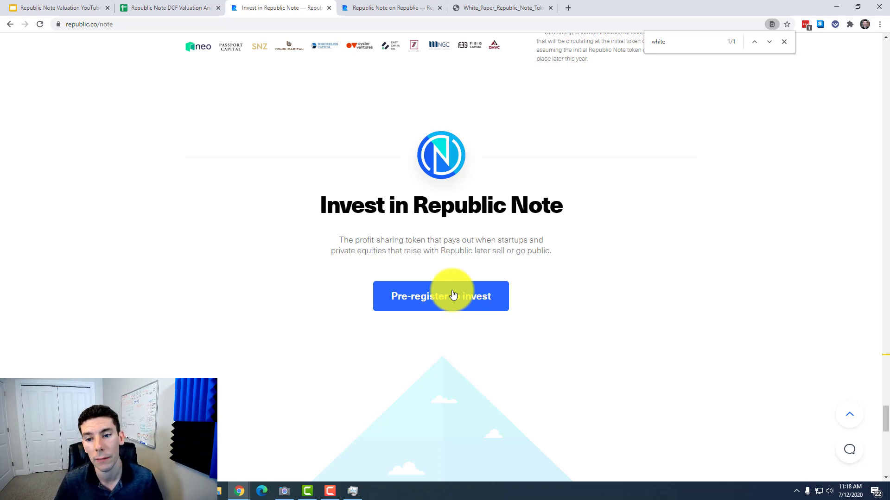
click(783, 42)
scroll(555, 199, up, 15)
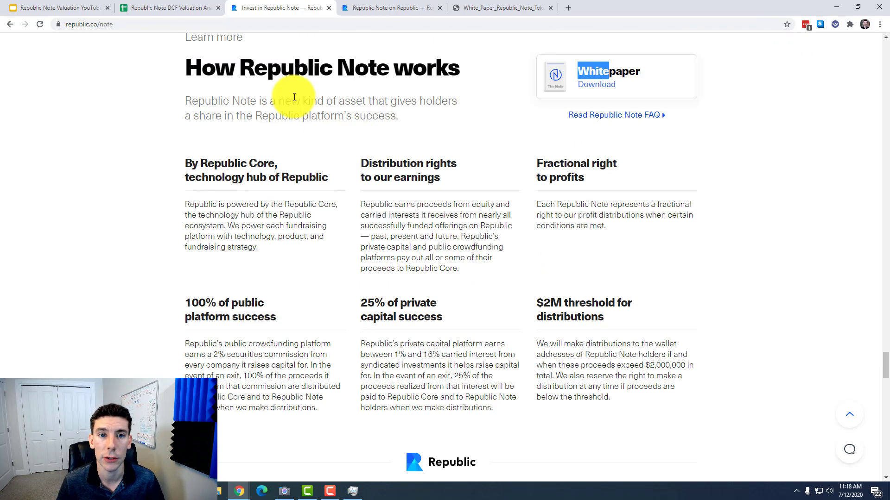
- Switch to the Republic Note DCF Valuation Analysis in Google Sheets and examine the Optimistic, Typical and Pessimistic columns
click(166, 9)
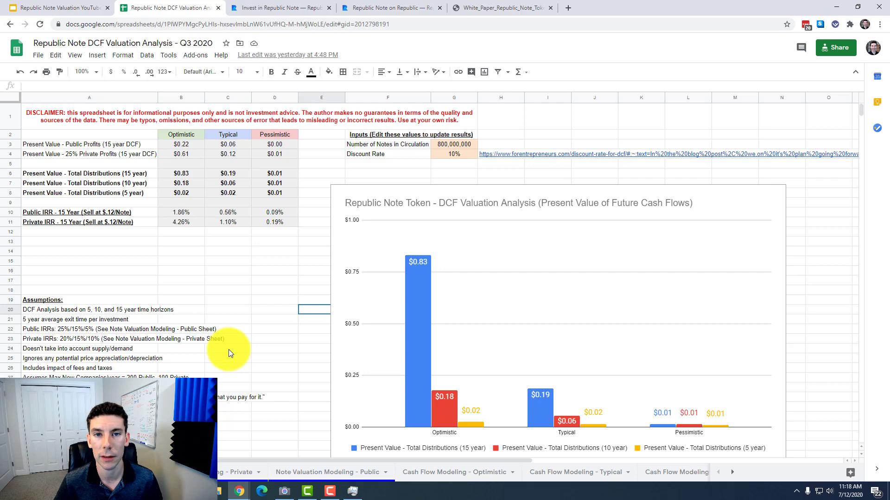
click(233, 260)
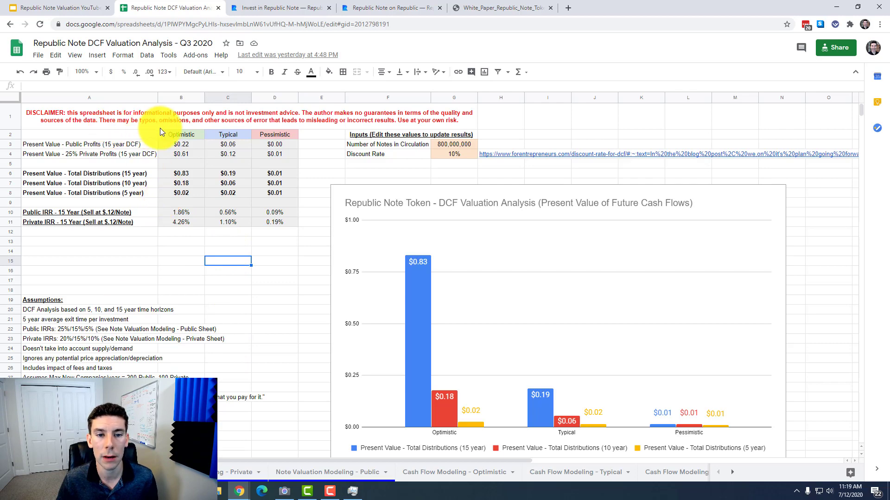
drag(174, 133, 268, 135)
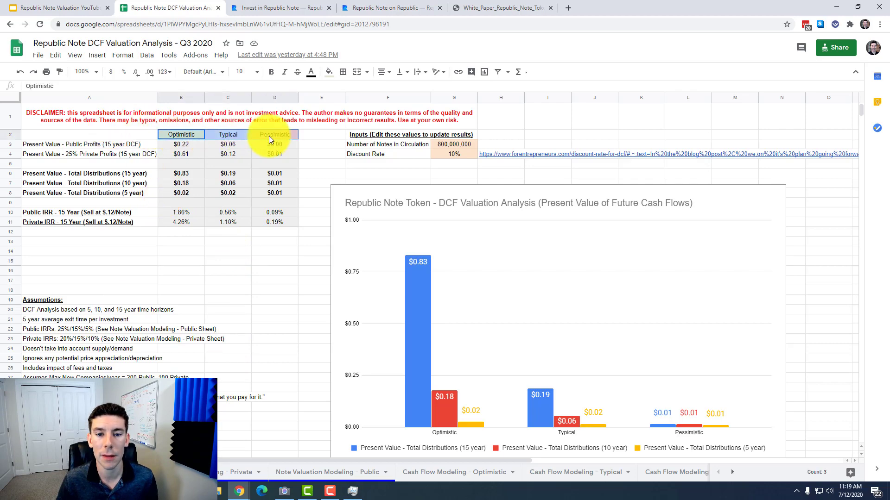
click(178, 137)
key(ctrl+shift+Down)
click(224, 136)
key(ctrl+shift+Down)
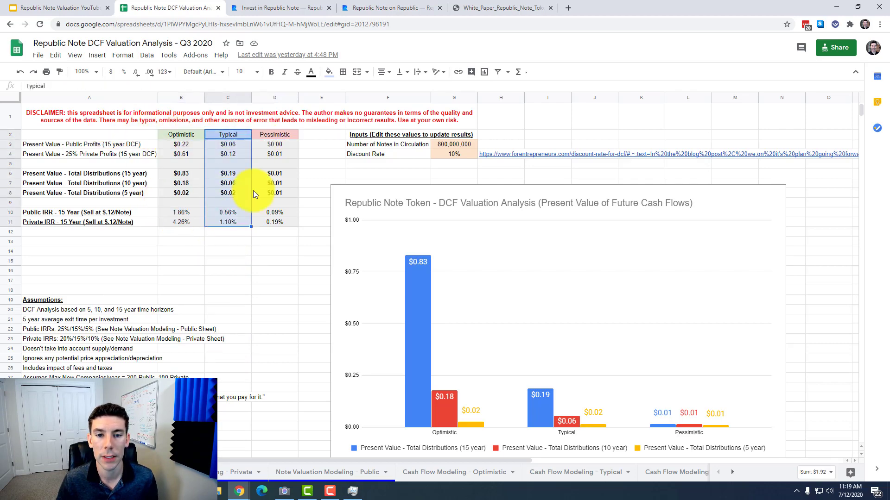
drag(271, 134, 271, 223)
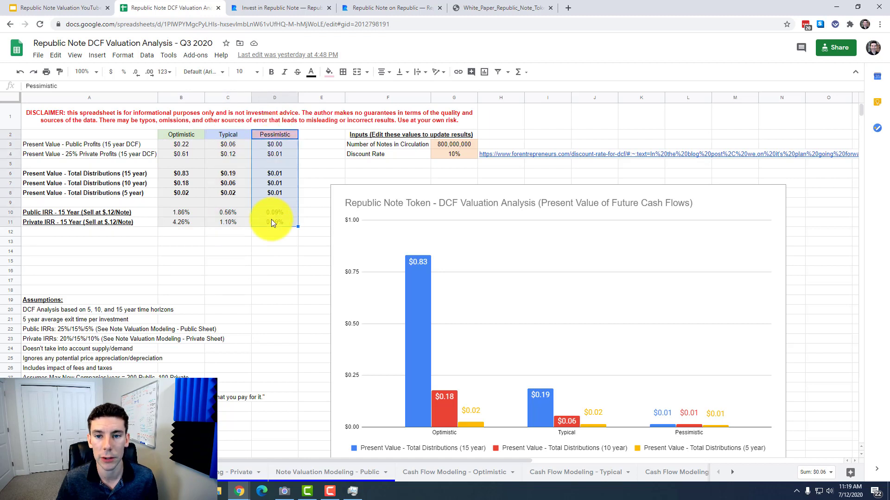
click(276, 266)
- Examine the editable inputs for the number of notes in circulation and the discount rate
drag(441, 144, 441, 164)
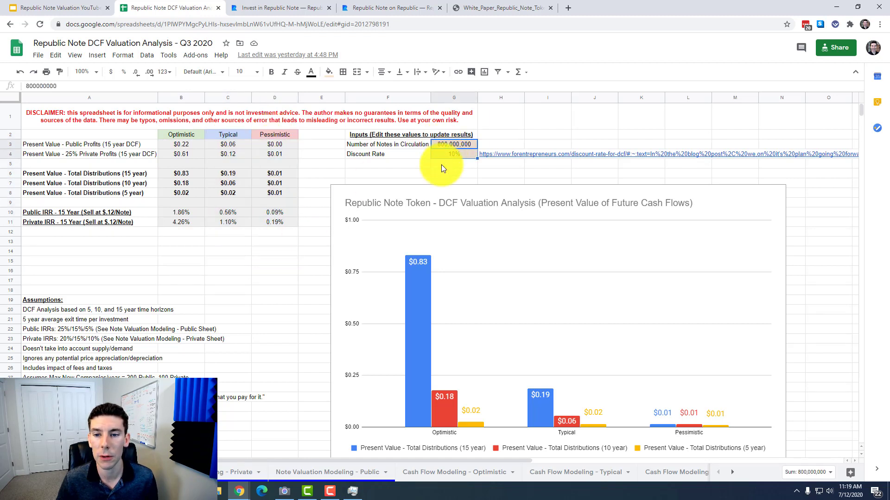
click(364, 143)
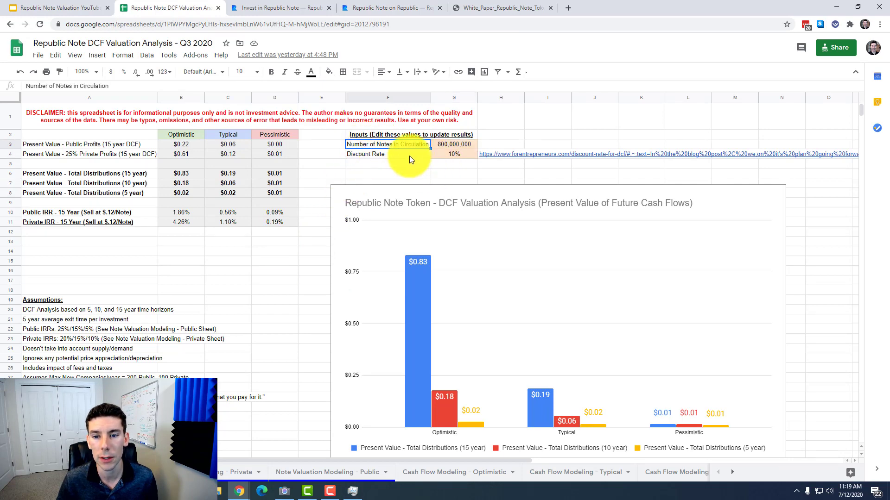
drag(410, 156, 442, 159)
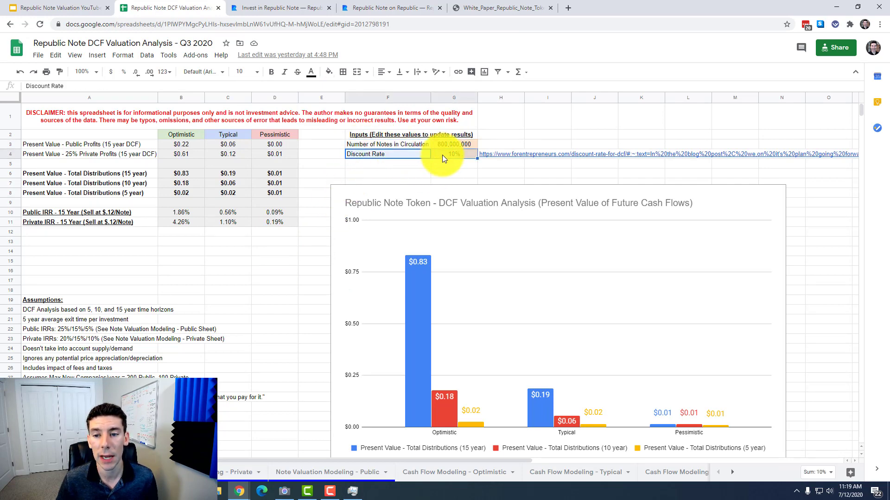
click(384, 175)
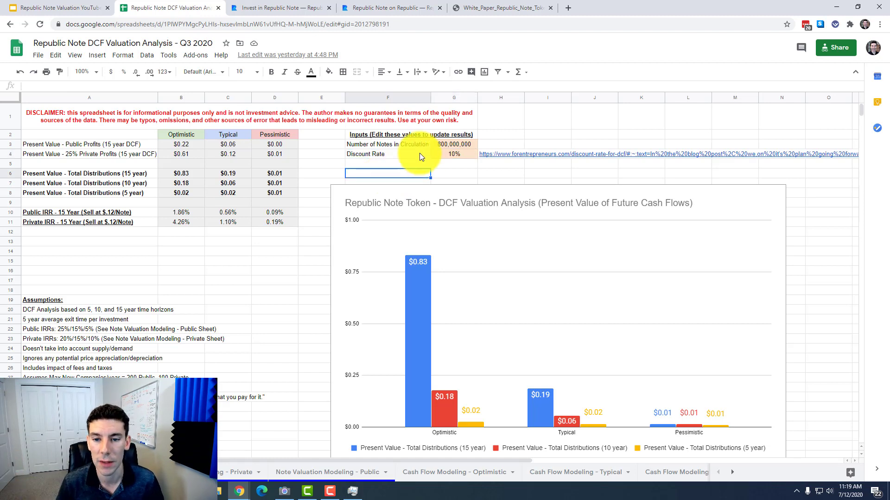
click(435, 154)
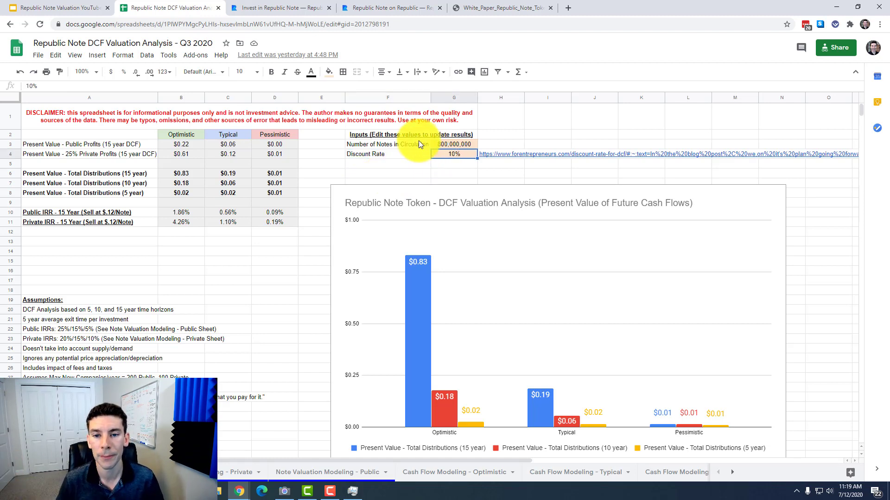
click(417, 144)
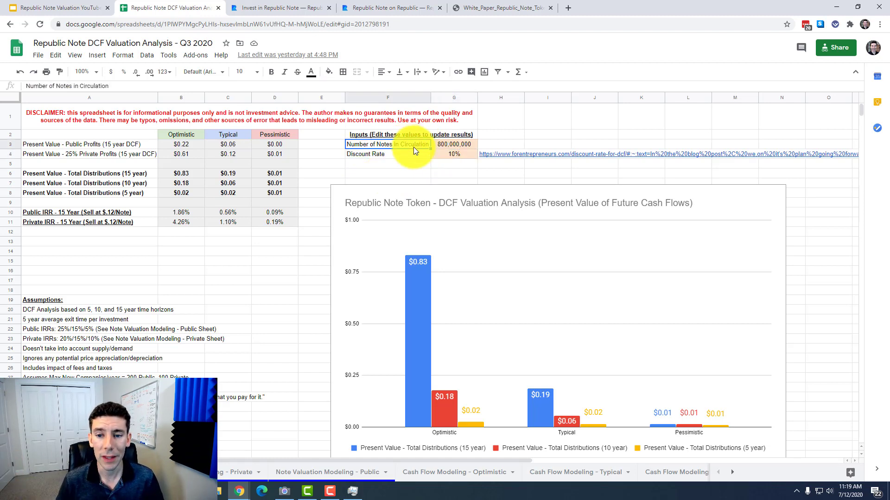
- Set the number of notes in circulation to 400,000,000
click(450, 143)
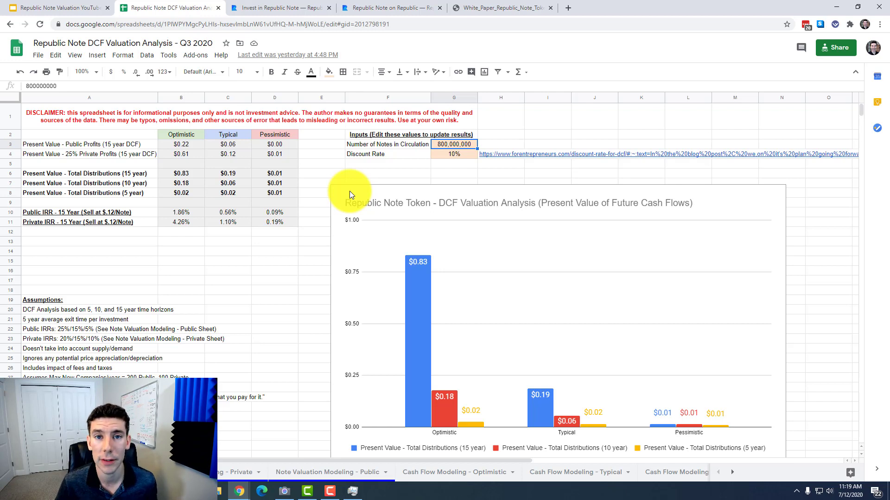
text(40000)
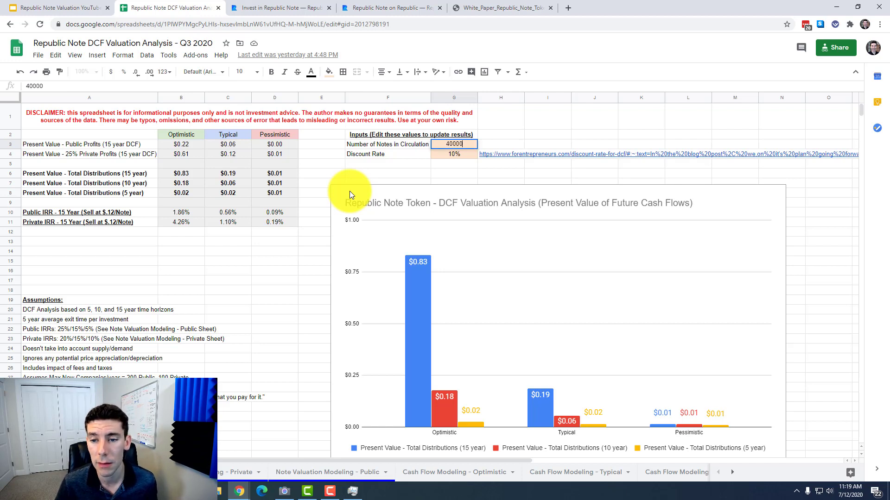
text(0000)
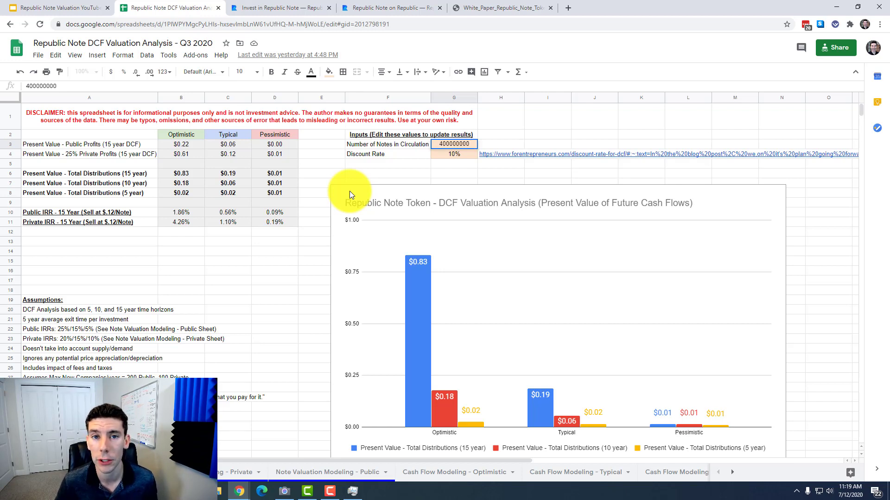
key(Return)
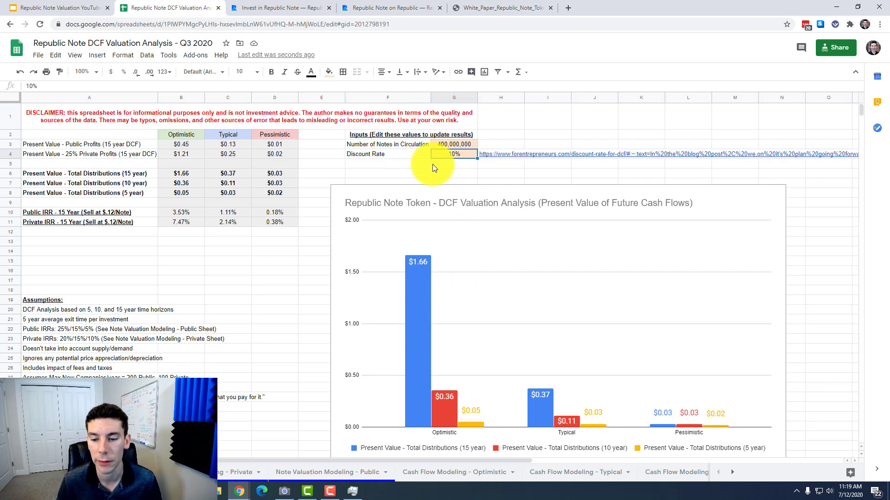
- Set the number of notes in circulation to 800,000,000
click(452, 145)
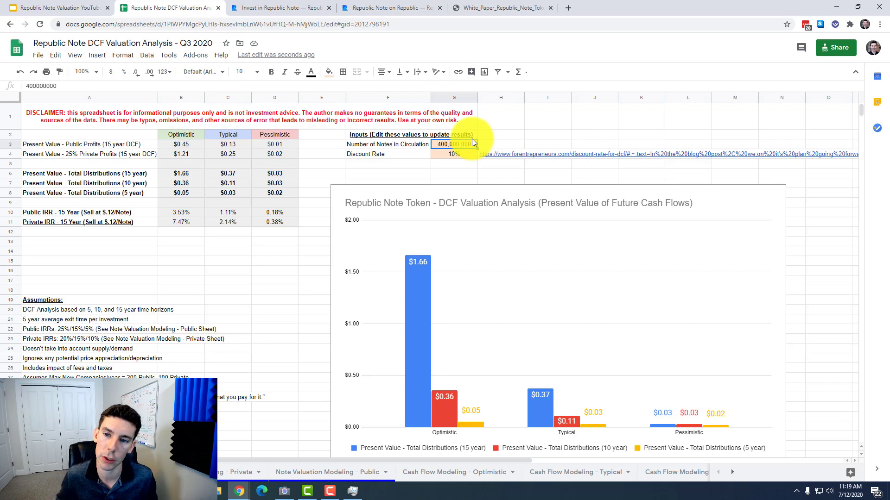
text(800,000,)
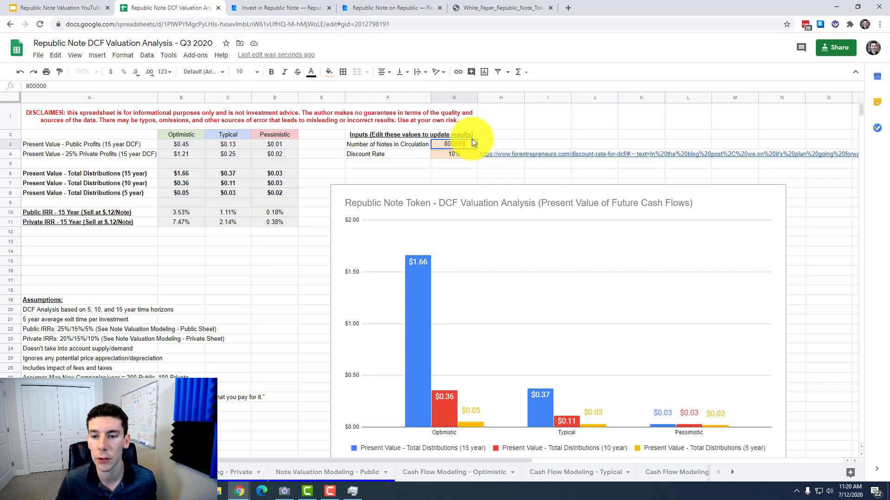
text(000)
key(Return)
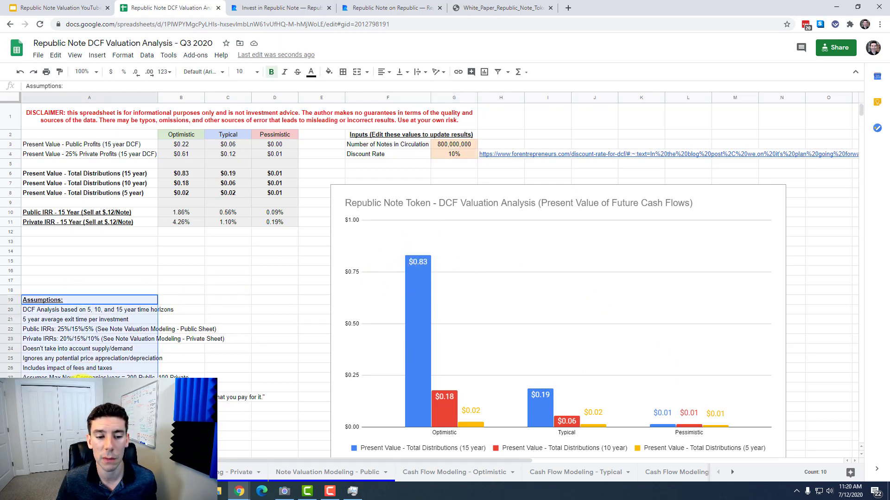
- Examine the Assumptions list below the results, including the DCF time horizons entry
click(200, 260)
click(87, 311)
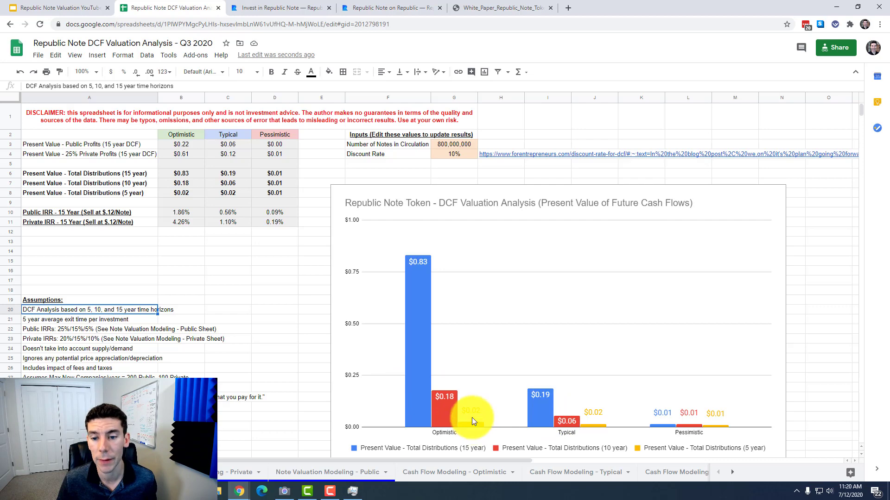
click(246, 301)
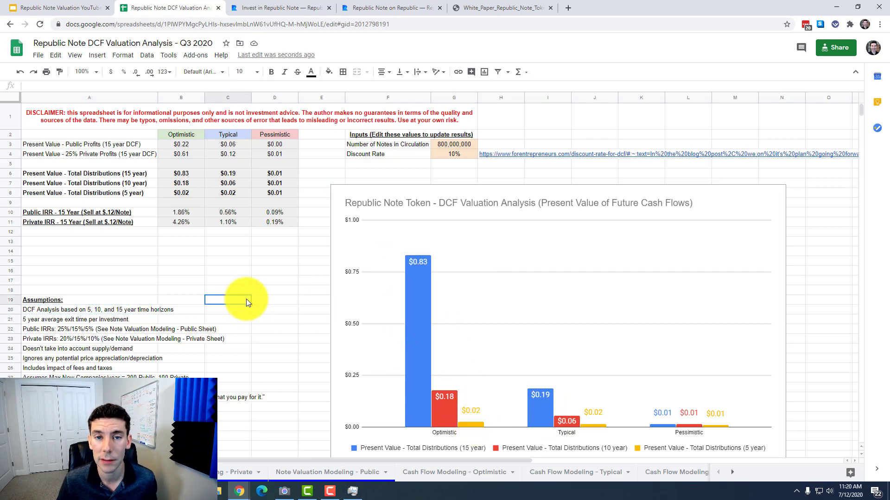
- Examine the Public IRRs entry in the Assumptions list, highlighting its 25% optimistic rate
click(282, 260)
click(82, 329)
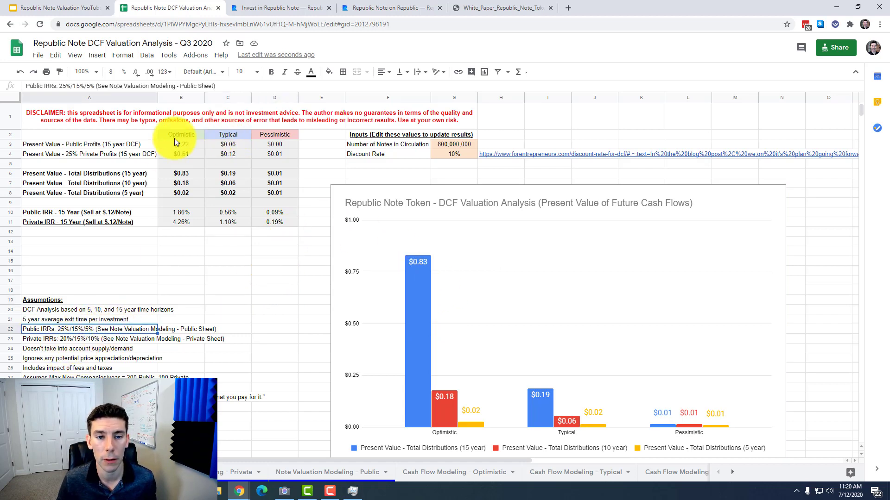
double_click(78, 329)
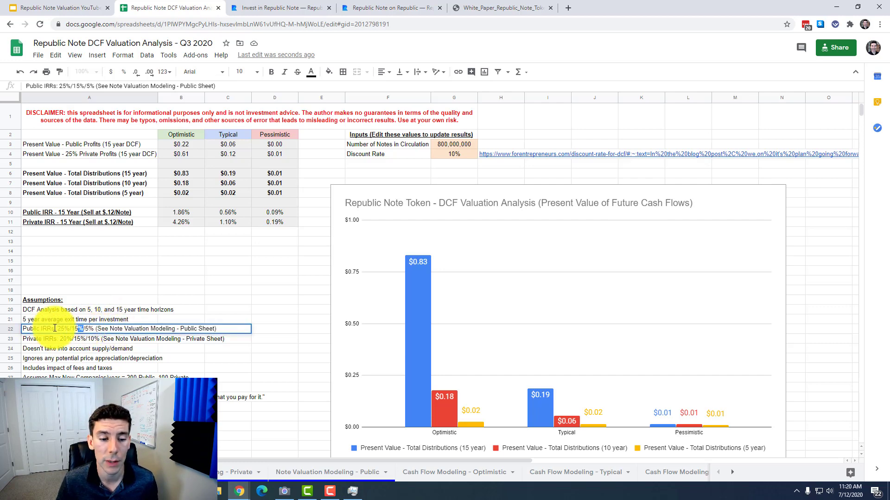
click(68, 329)
drag(68, 329, 59, 328)
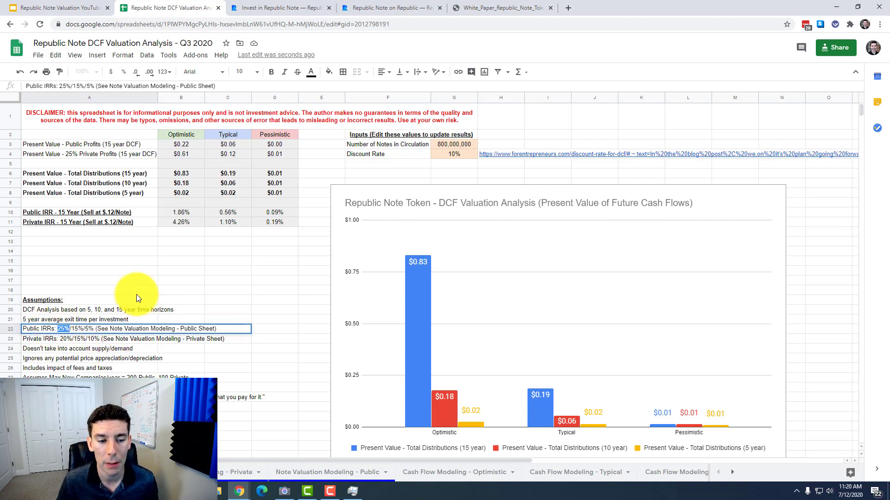
- Examine the Private IRRs entry in the Assumptions list without changing its text
click(84, 338)
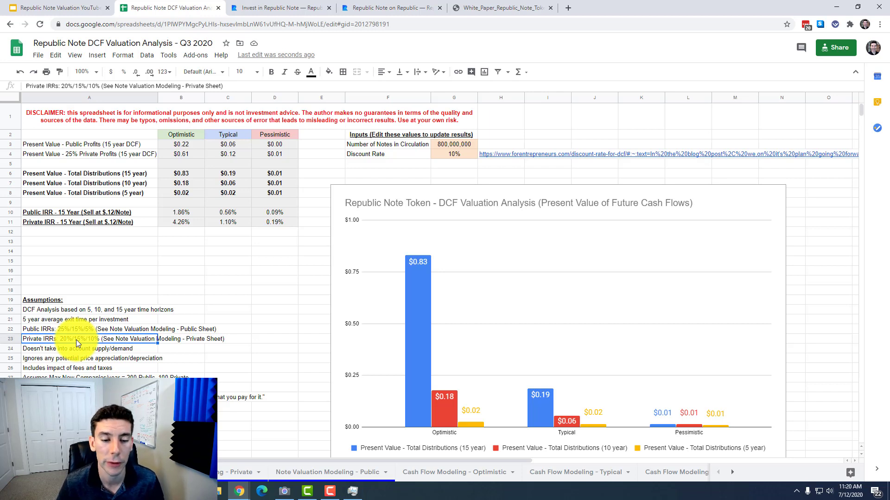
double_click(85, 339)
drag(87, 339, 105, 339)
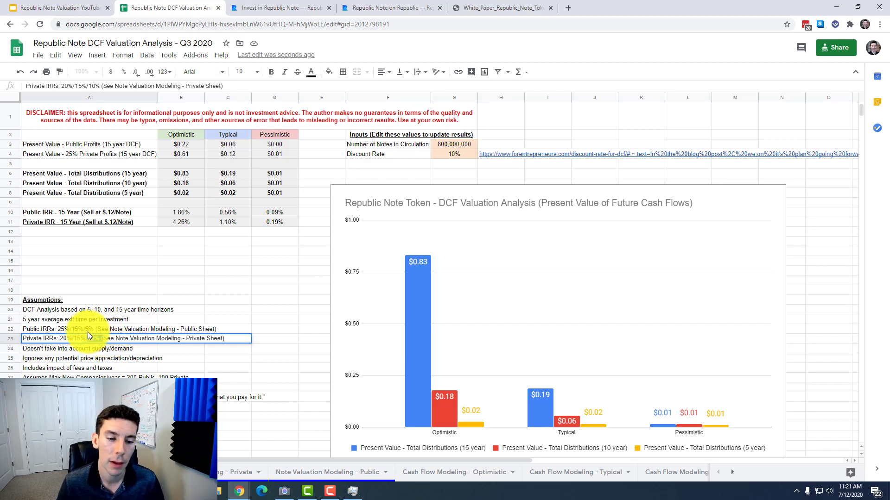
key(Escape)
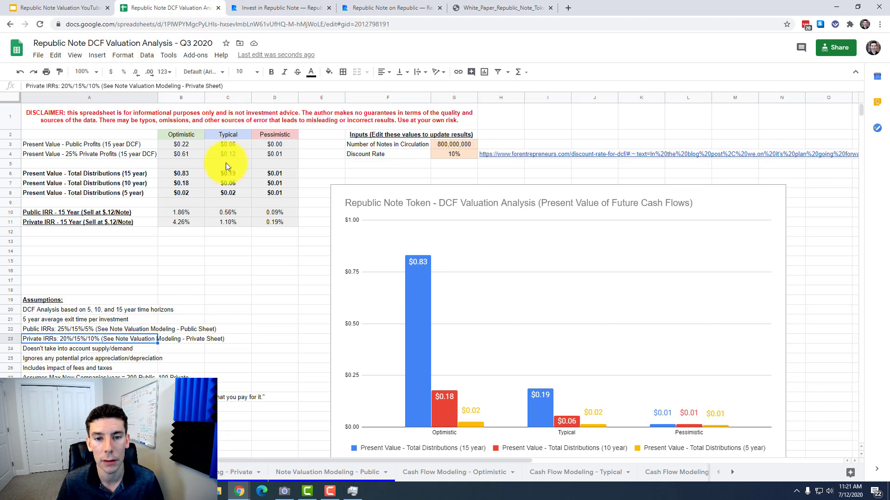
click(199, 289)
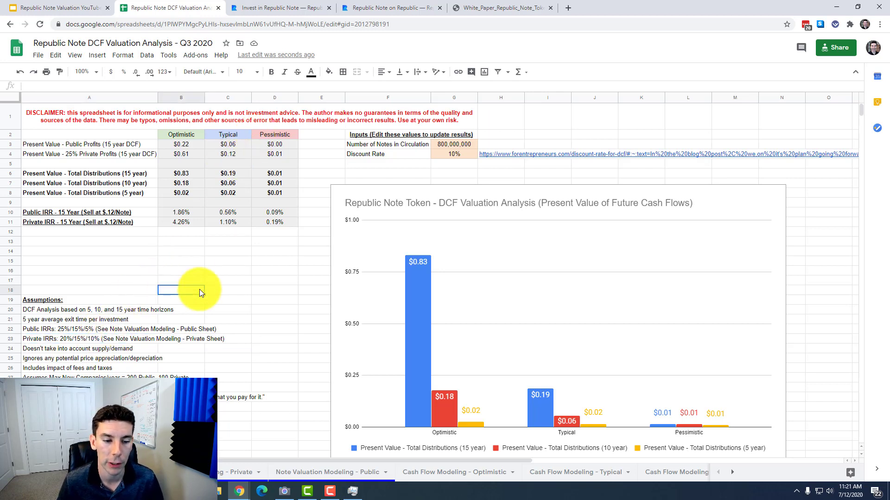
- Review the assumptions on supply and demand, price appreciation or depreciation, and the impact of fees and taxes
click(146, 346)
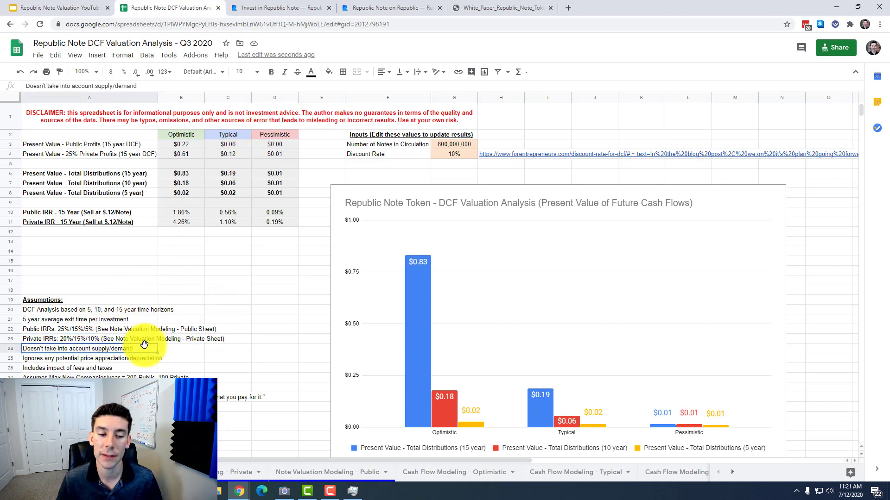
click(105, 360)
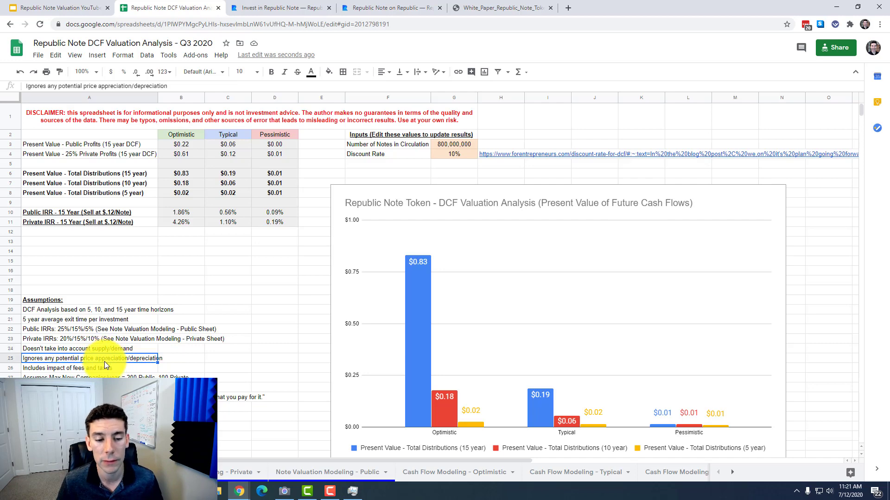
click(102, 371)
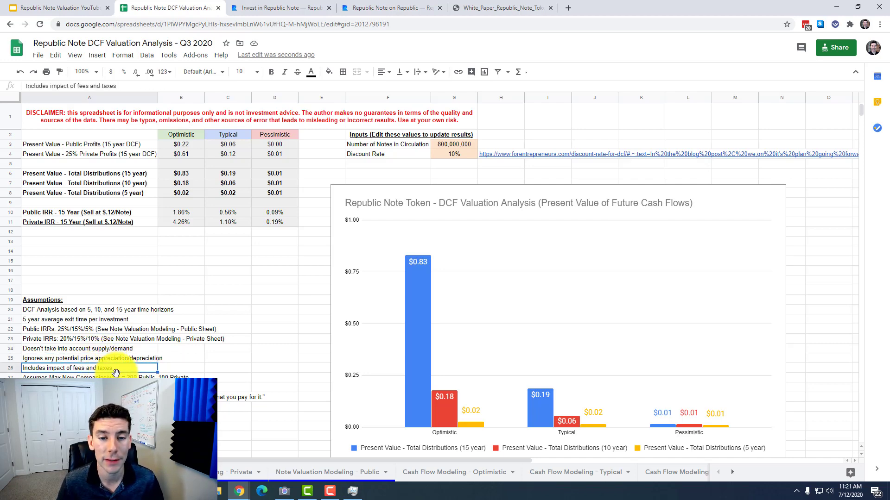
- Review the Optimistic, Typical and Pessimistic scenario columns of the valuation summary
click(179, 135)
drag(178, 133, 216, 135)
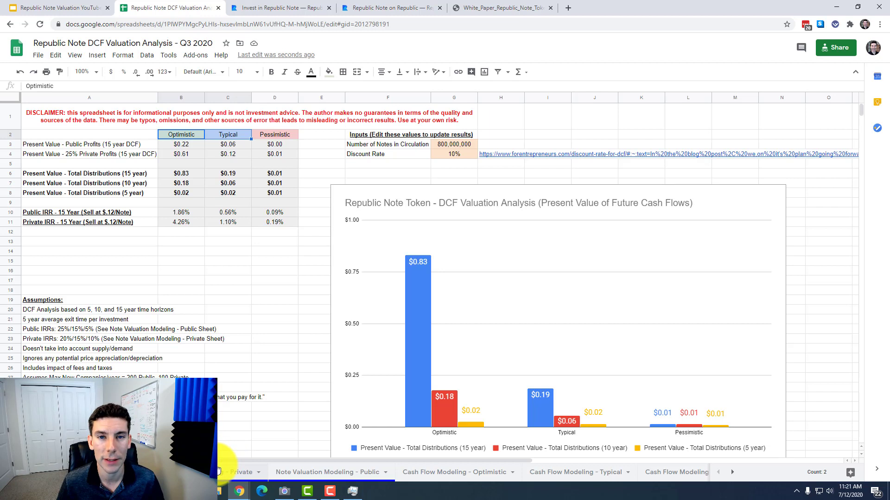
click(266, 135)
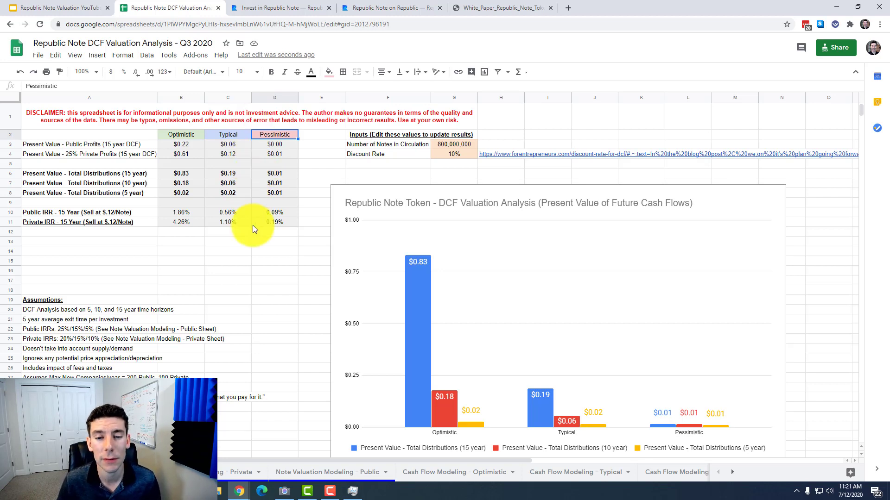
- Examine the distributions, fees and taxes for each scenario on the Note Valuation Modeling - Public sheet
click(288, 471)
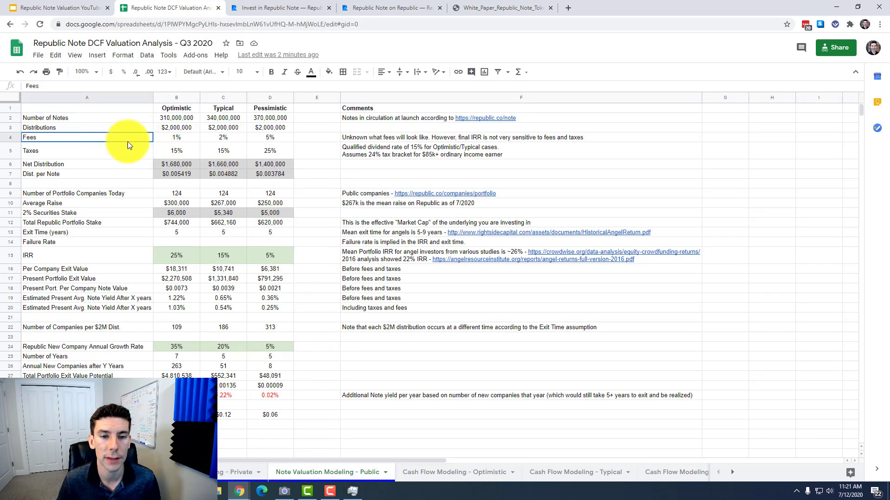
click(163, 138)
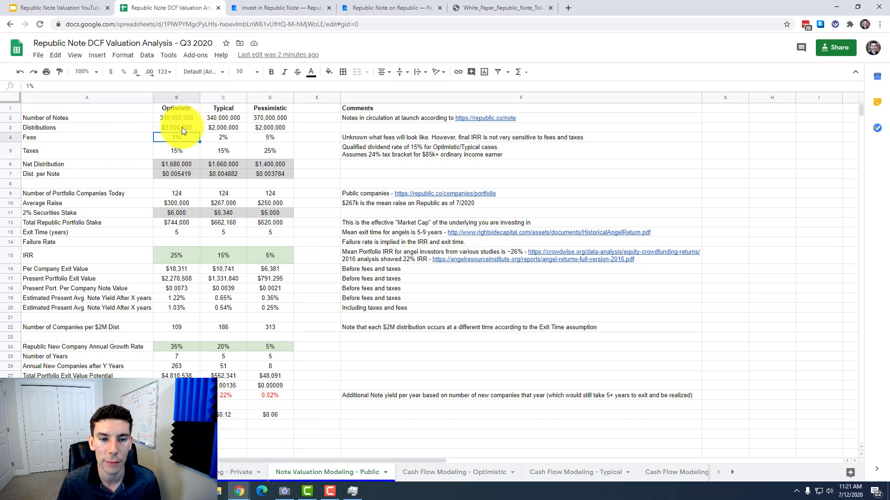
click(182, 127)
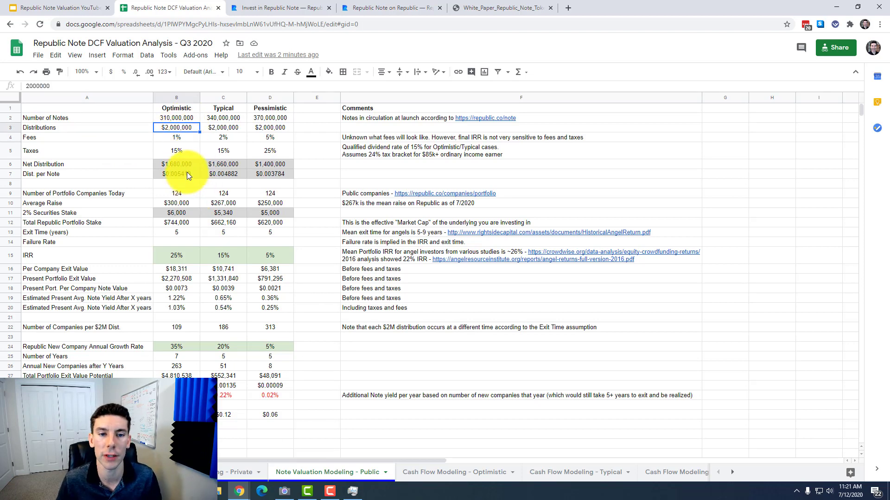
click(223, 138)
click(269, 138)
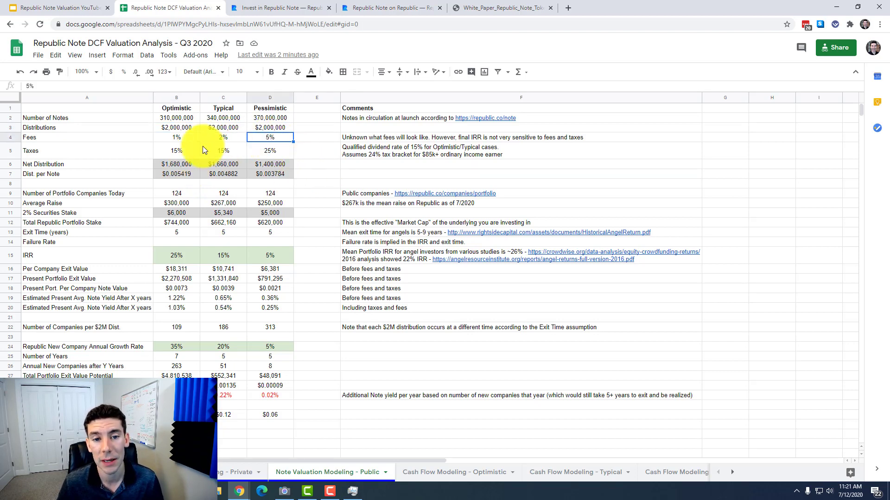
click(185, 145)
- Compare the Number of Portfolio Companies Today on the private and public note valuation modeling sheets
click(109, 467)
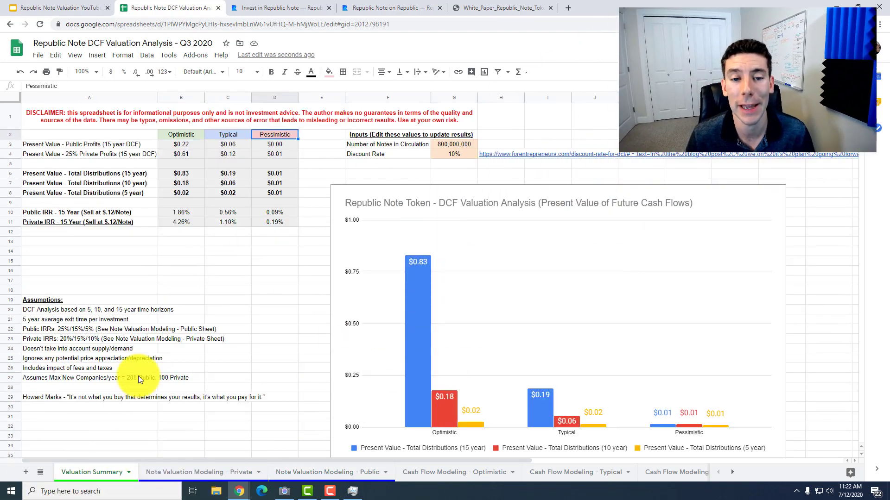
click(202, 473)
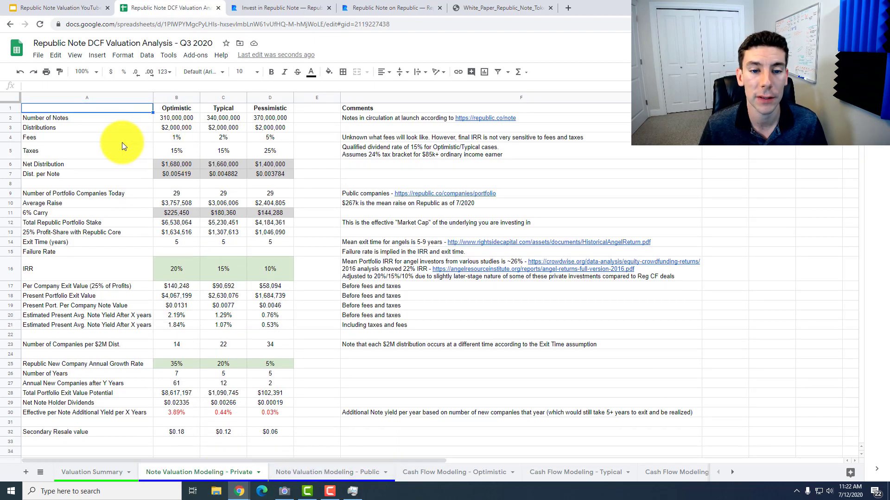
click(174, 193)
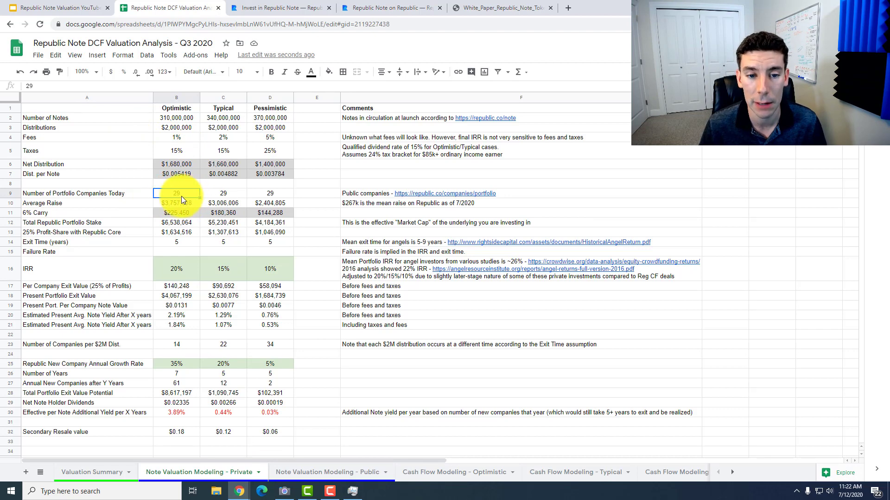
click(303, 472)
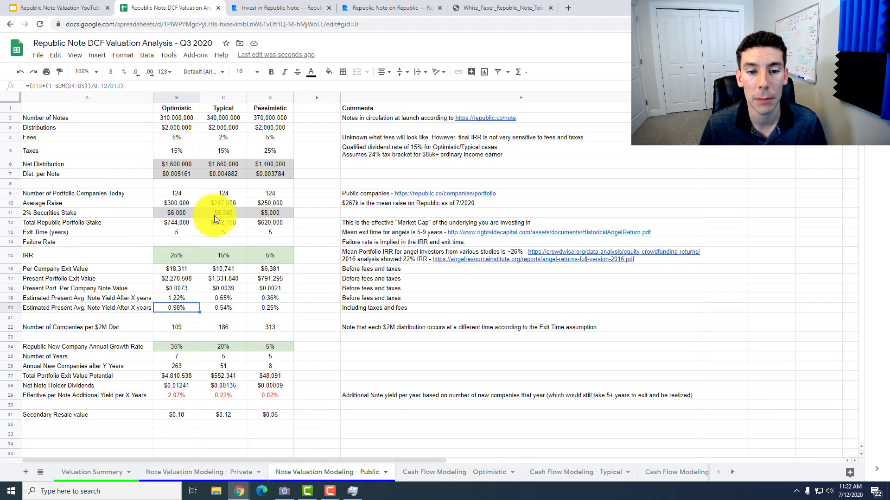
click(185, 194)
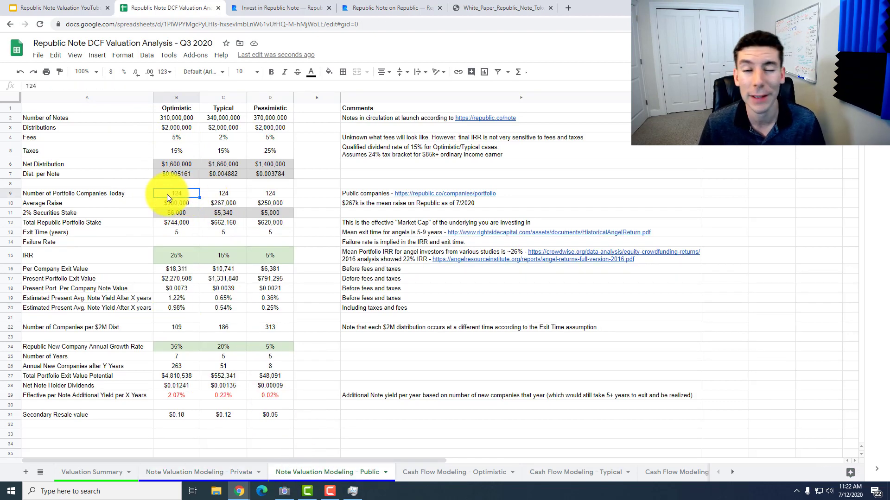
- Open the Republic portfolio page at republic.co/companies/portfolio in a new browser tab
click(567, 8)
text(republic.co/com)
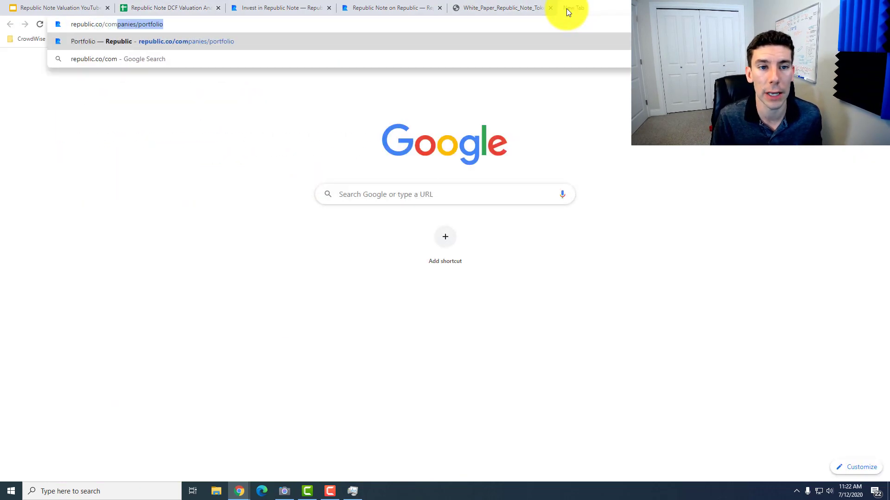
key(Return)
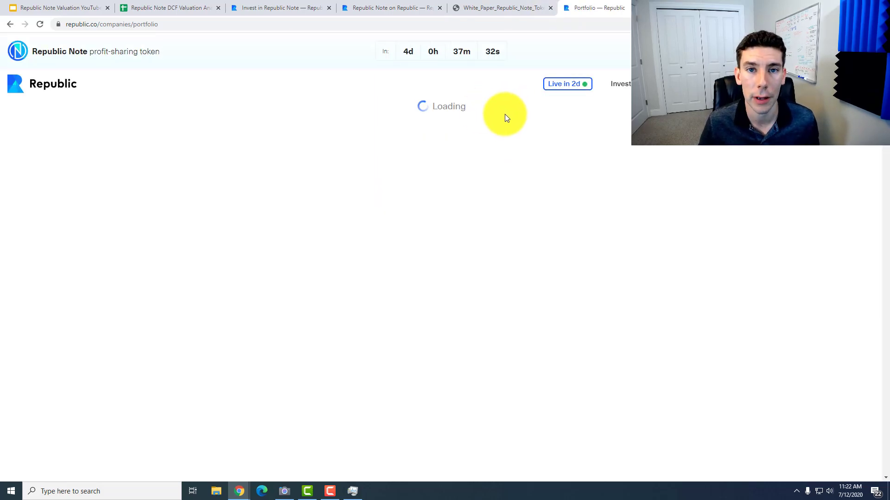
- Examine the Private raises and Public raises lists under All deals on the portfolio page
scroll(445, 202, down, 2)
scroll(444, 202, down, 10)
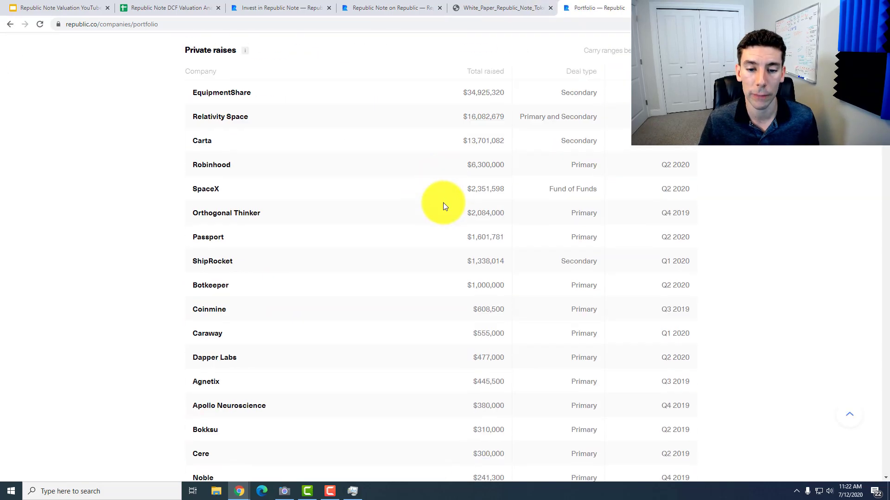
scroll(415, 209, up, 4)
drag(193, 232, 295, 240)
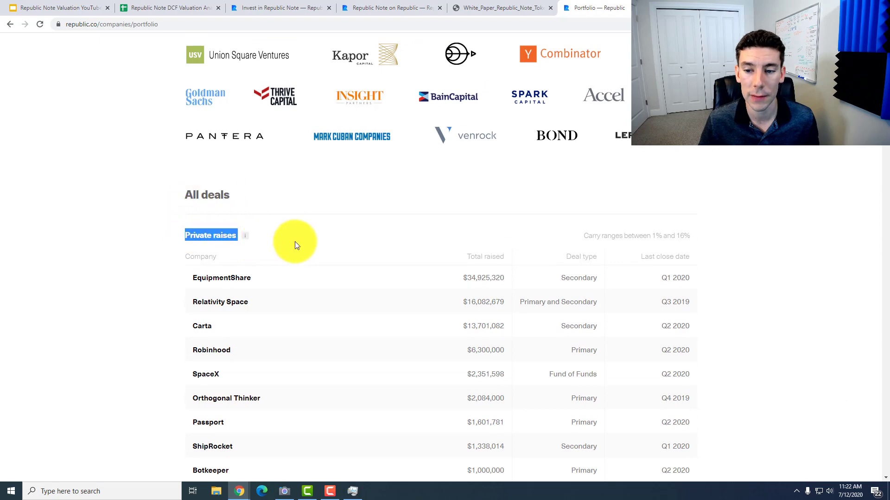
scroll(294, 239, down, 15)
scroll(217, 140, up, 4)
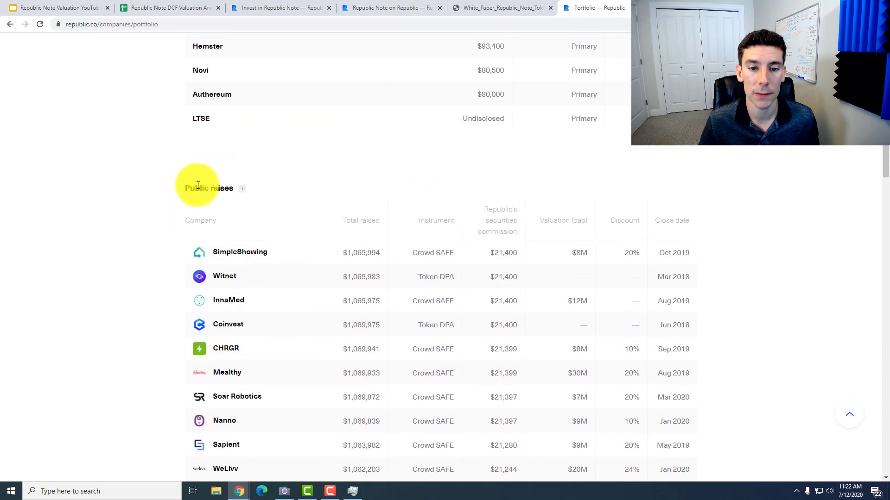
drag(196, 188, 252, 198)
scroll(241, 176, up, 5)
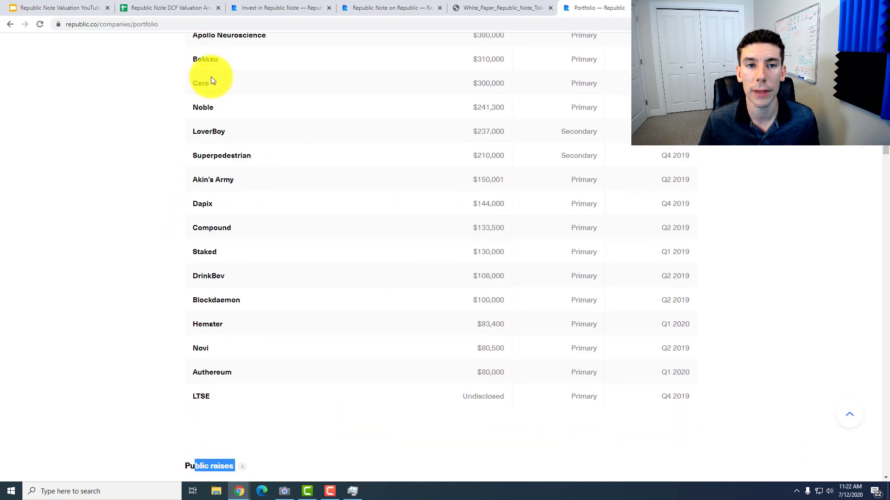
- Return to the DCF spreadsheet and examine the Average Raise values on the public modeling sheet
click(199, 8)
click(124, 201)
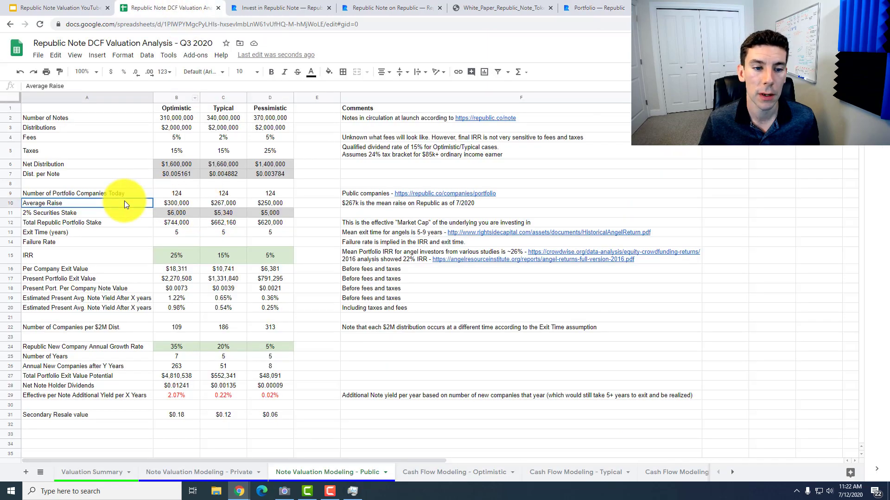
click(119, 213)
click(170, 203)
click(223, 204)
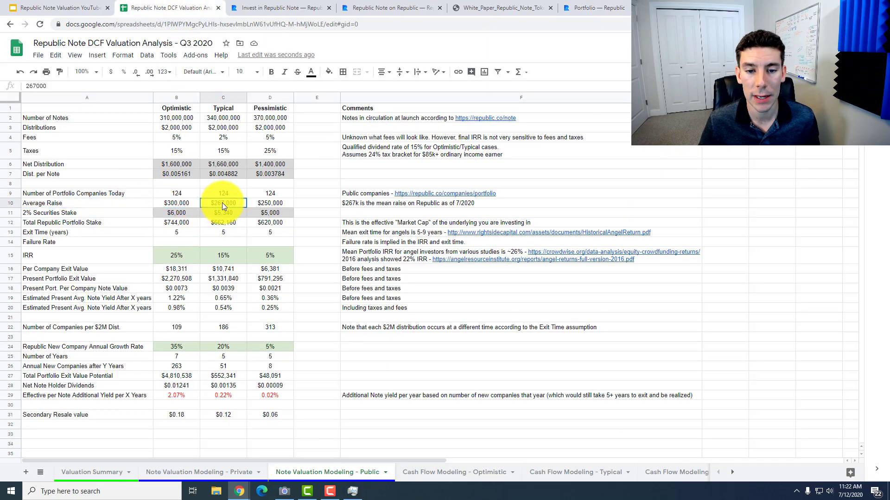
- Examine the Average Raise and 6% Carry rows on the Note Valuation Modeling - Private sheet
click(162, 472)
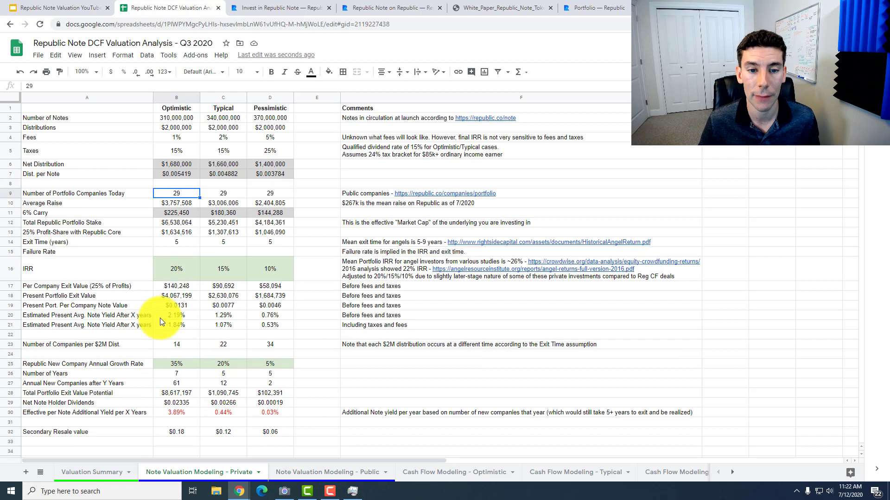
click(168, 205)
click(223, 203)
click(269, 204)
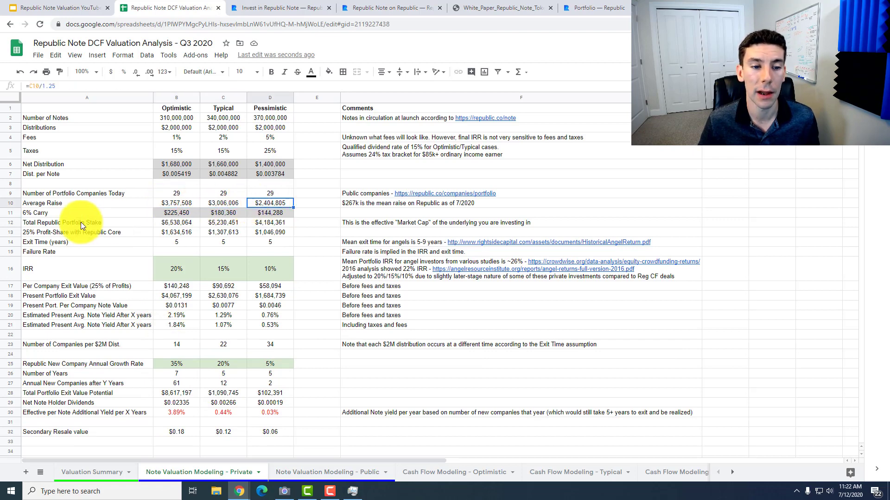
click(140, 213)
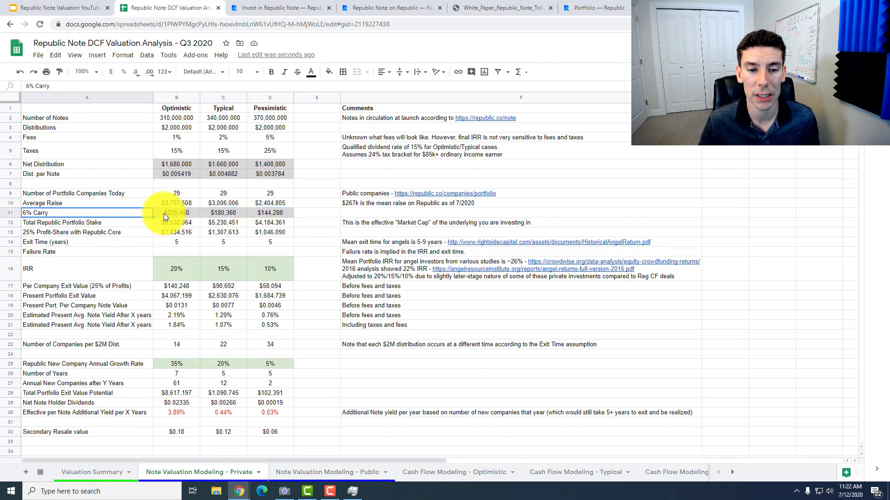
click(163, 213)
- Examine the optimistic 2% Securities Stake and Total Republic Portfolio Stake formulas on the public modeling sheet
click(328, 472)
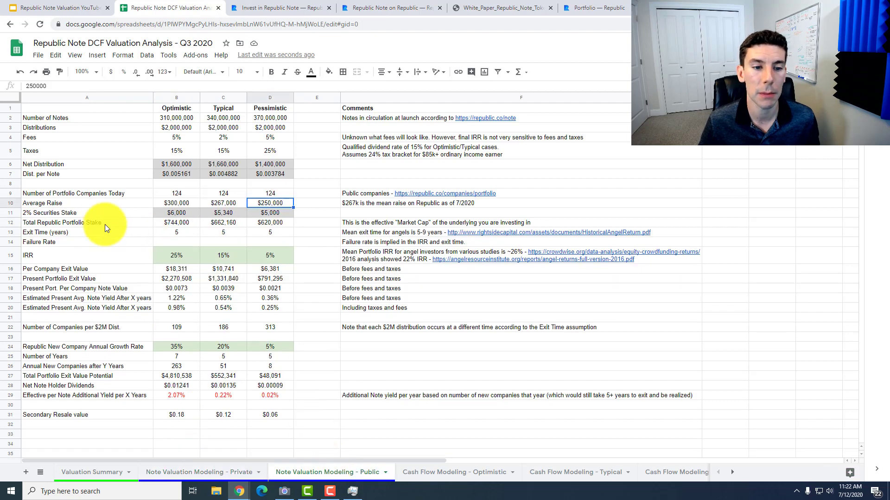
click(123, 215)
click(176, 214)
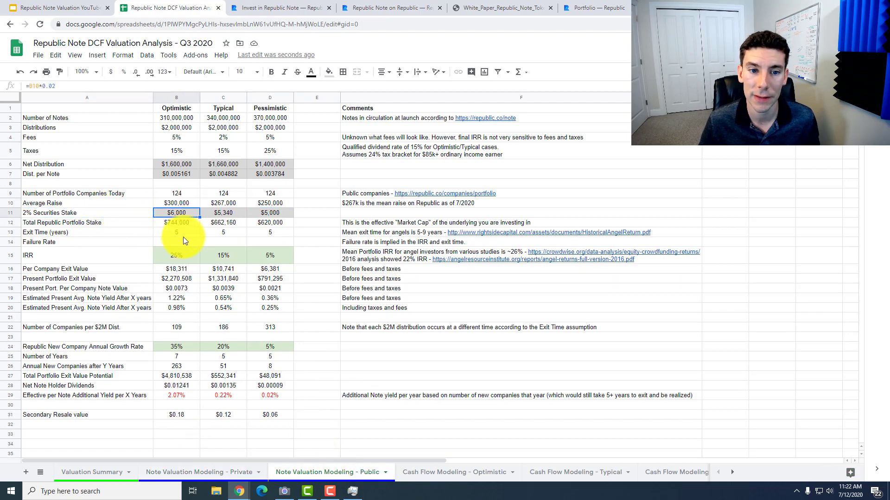
click(183, 223)
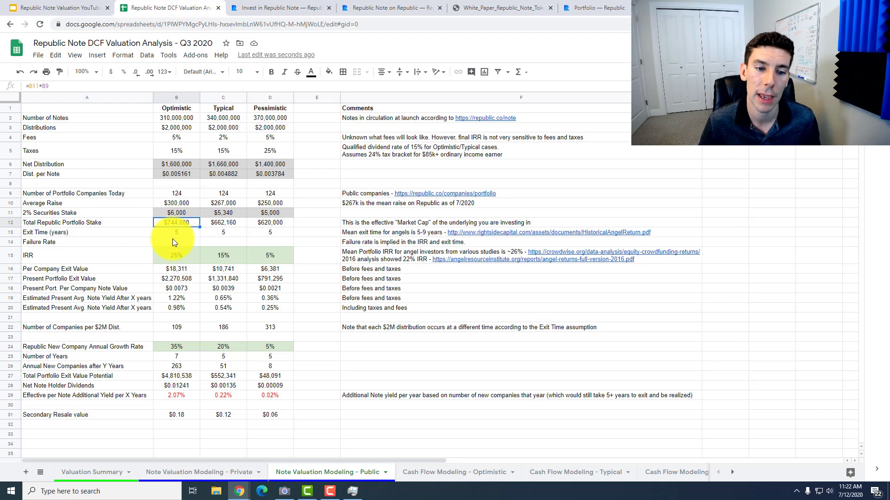
- Examine the optimistic Exit Time and the IRR assumptions across all three scenarios on the public modeling sheet
click(179, 232)
click(174, 254)
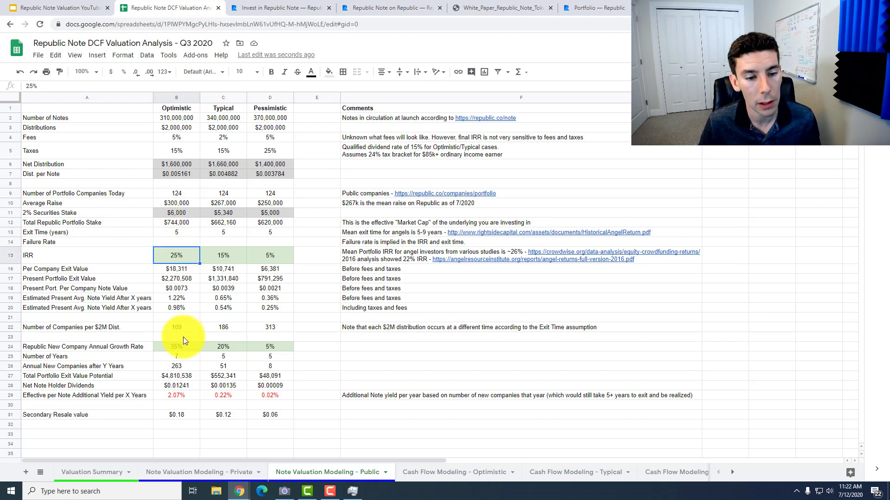
drag(171, 253, 270, 254)
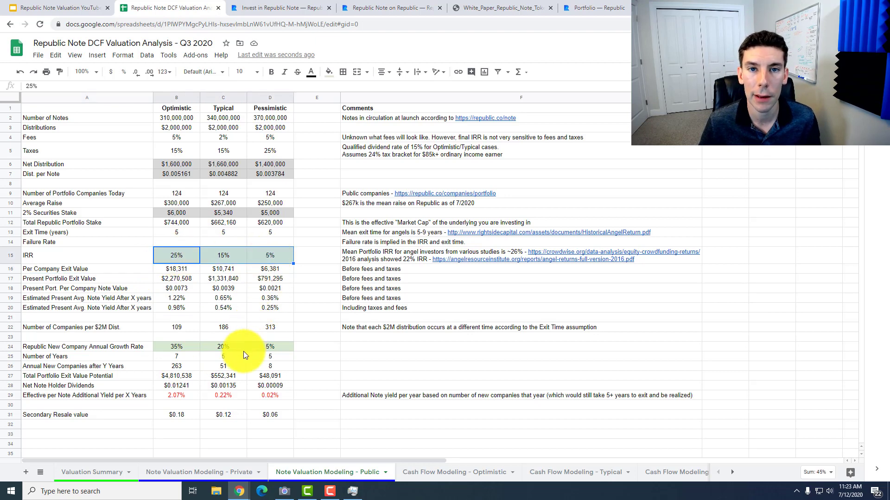
- Set the optimistic IRR on the public modeling sheet to 30% and inspect the Per Company Exit Value row
click(179, 254)
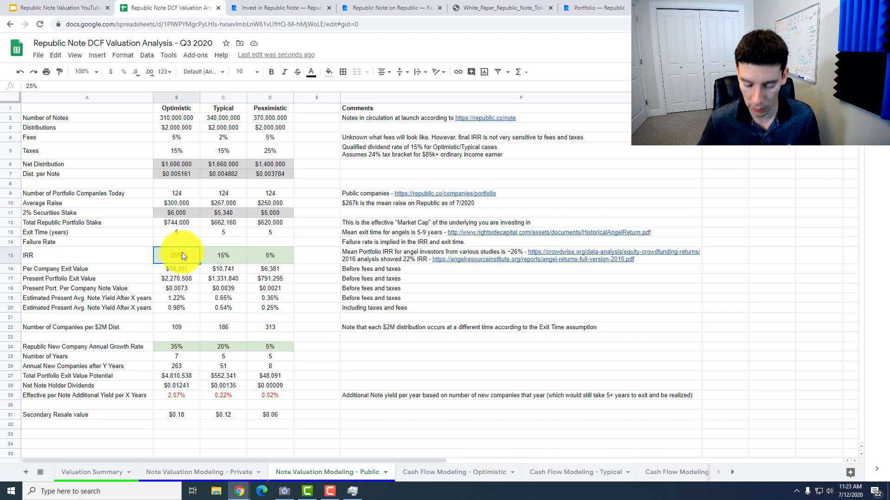
text(30)
key(Return)
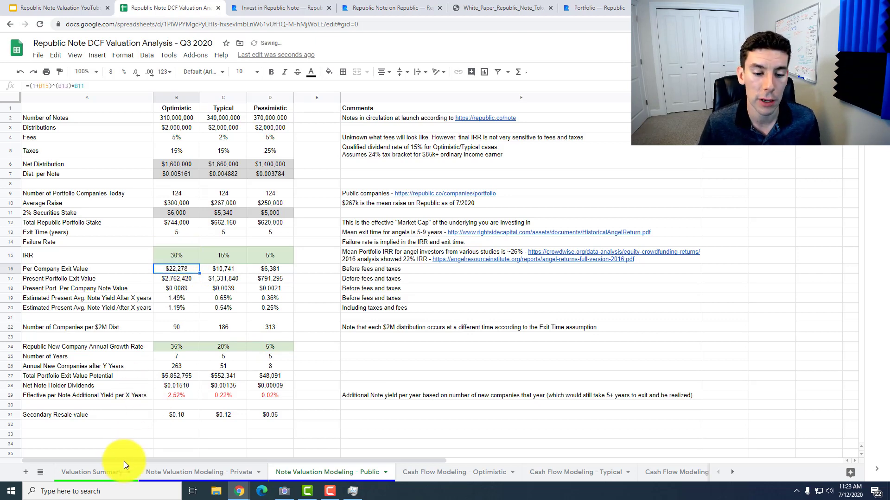
click(91, 269)
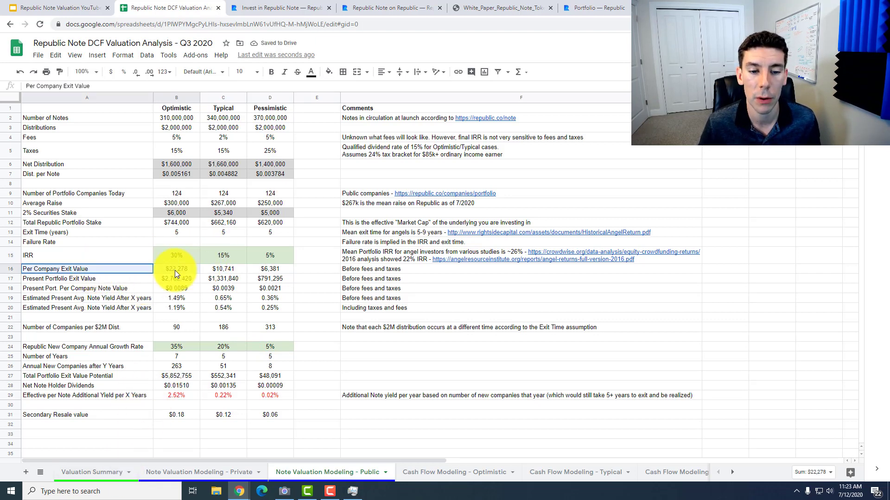
- Check the Valuation Summary chart, then return to the public modeling sheet and undo the optimistic IRR change
click(91, 472)
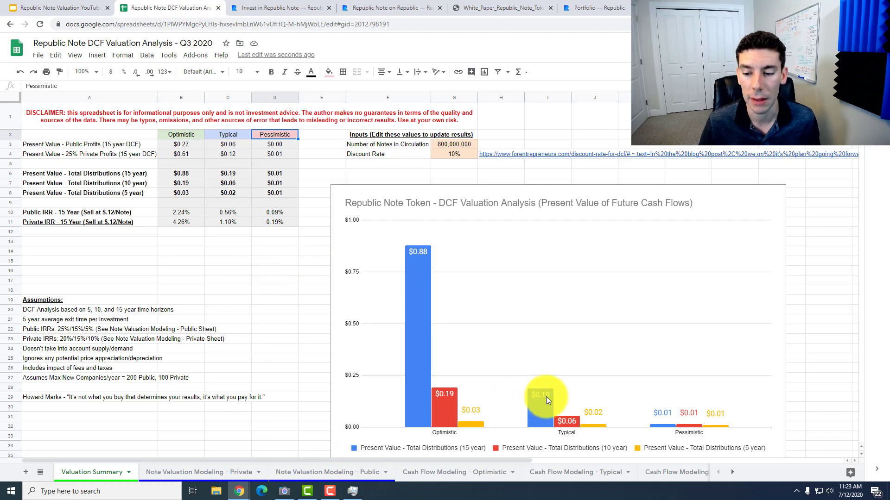
click(218, 472)
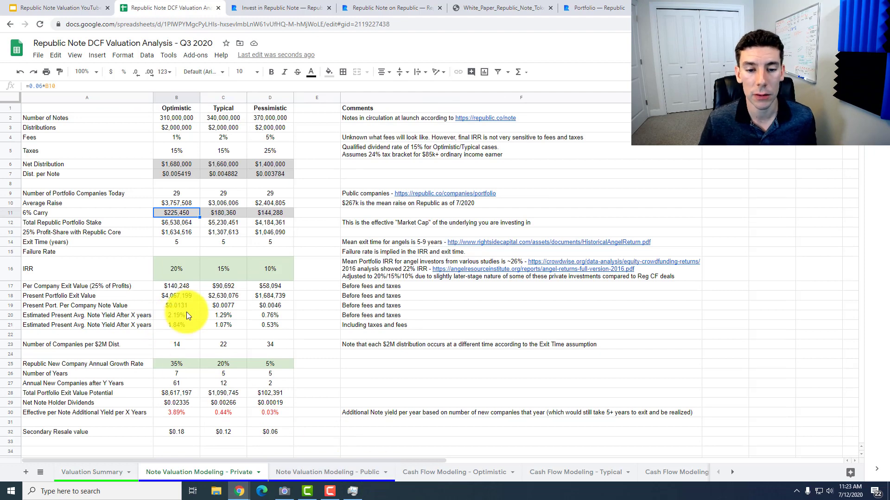
click(327, 472)
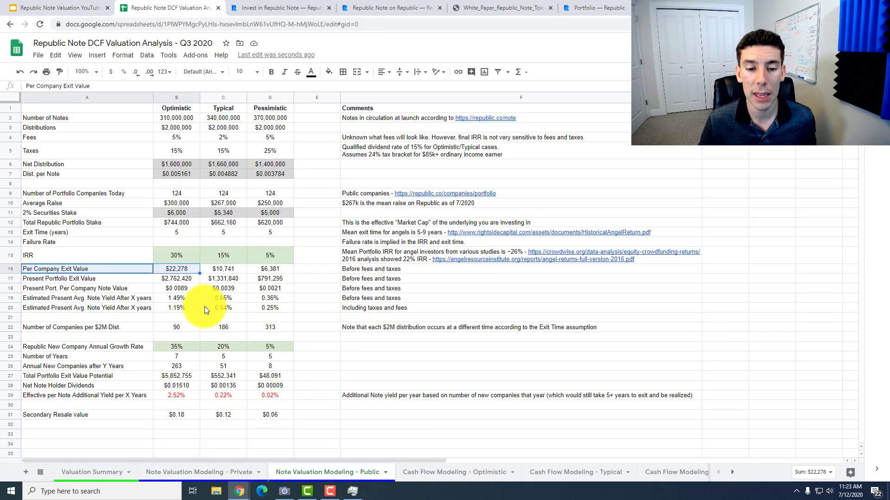
key(ctrl+z)
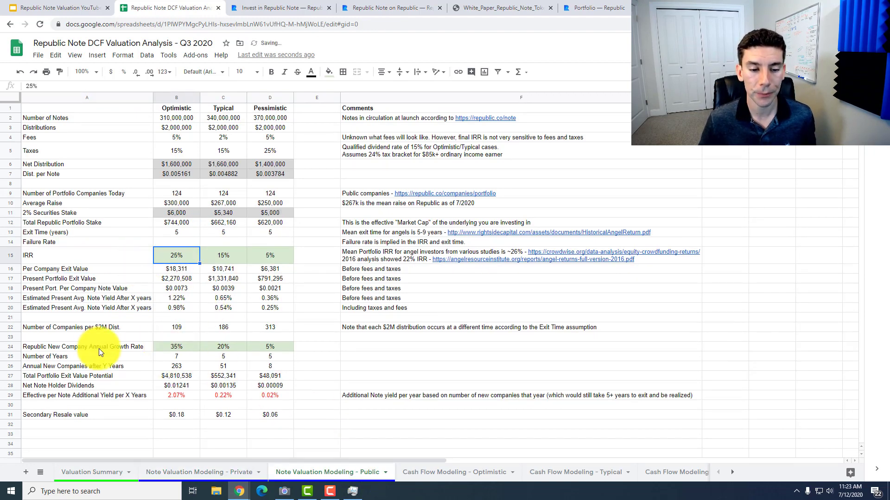
- Set the optimistic Republic New Company Annual Growth Rate on the public sheet to 30% and check the Valuation Summary chart
drag(99, 348, 271, 349)
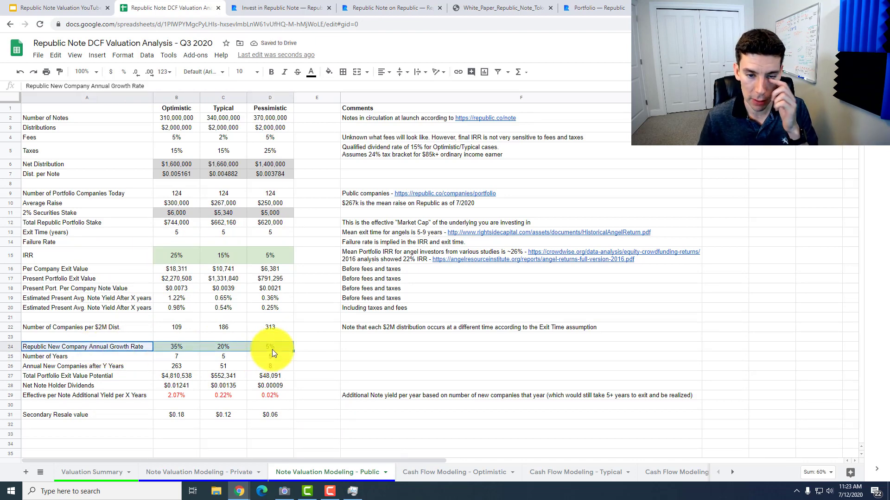
click(187, 193)
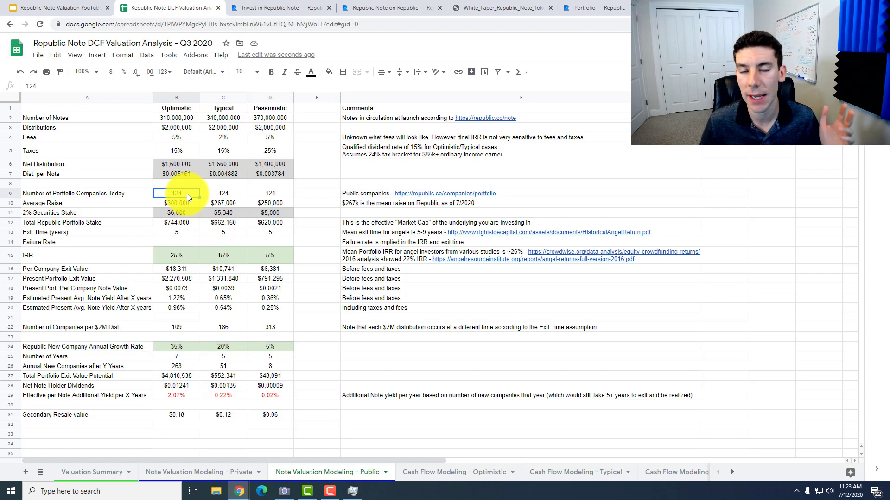
click(185, 349)
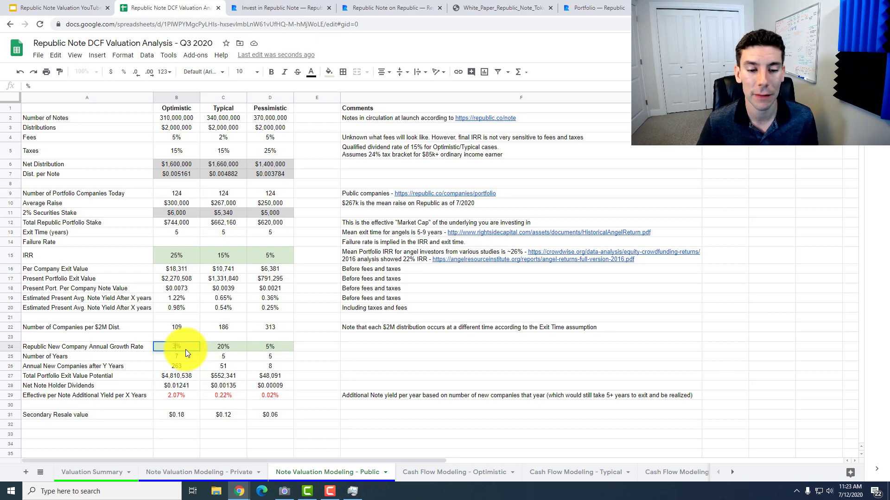
key(Return)
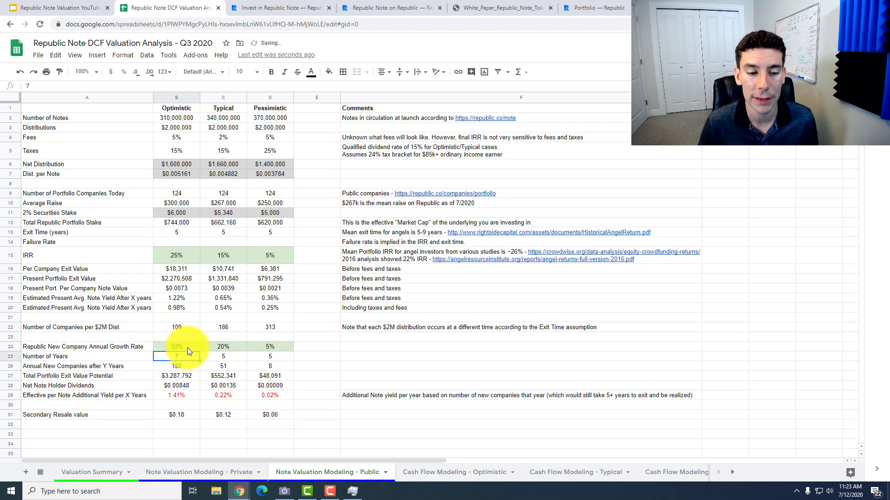
click(91, 472)
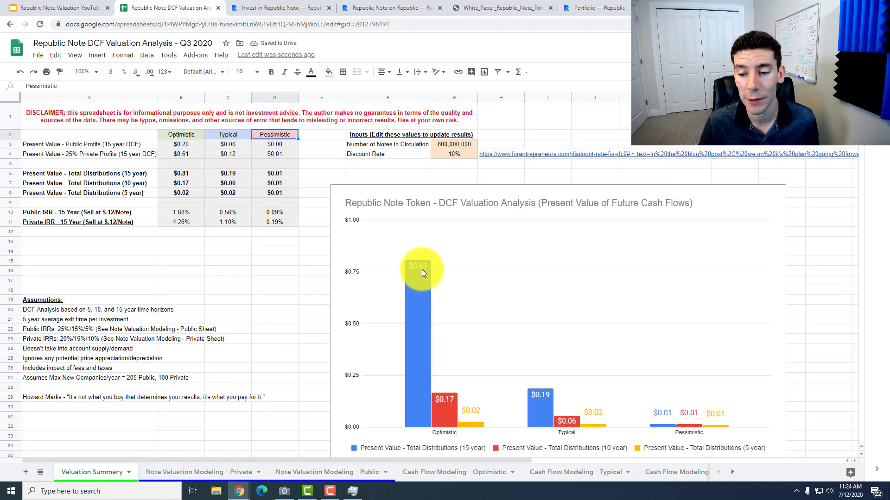
click(218, 472)
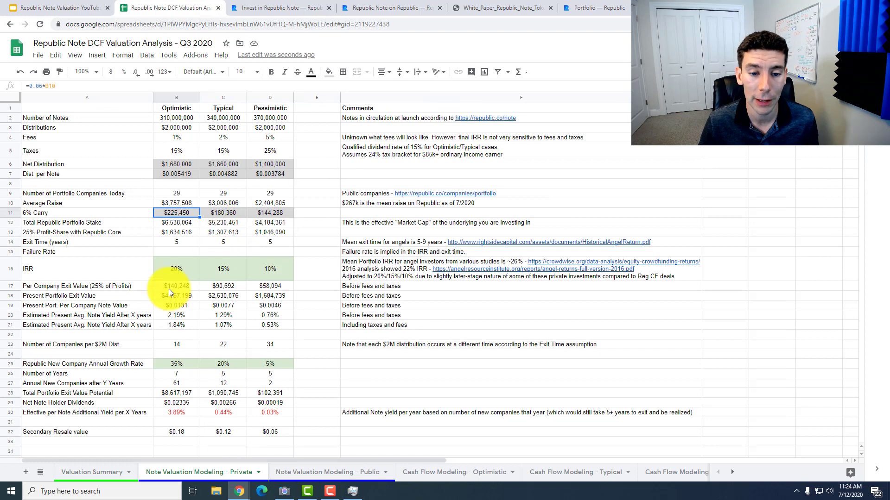
- Set the optimistic Republic New Company Annual Growth Rate on the public sheet to 20% and check the Valuation Summary chart
click(306, 472)
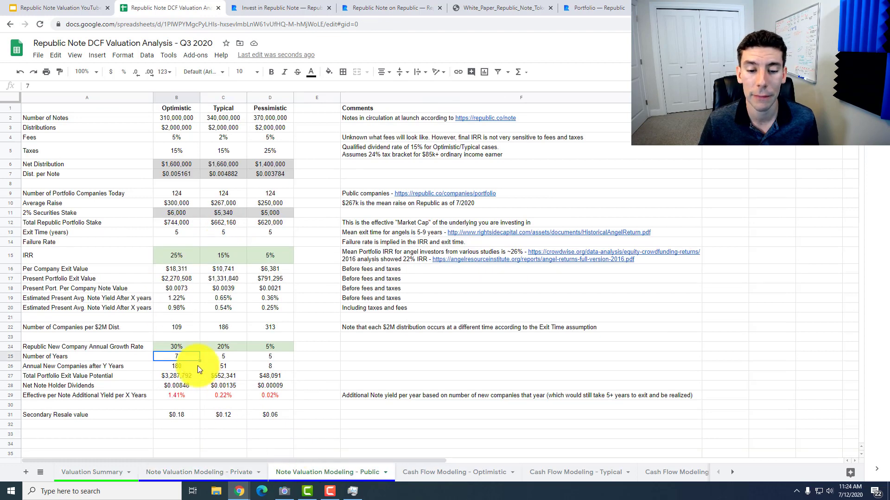
click(183, 350)
text(20%)
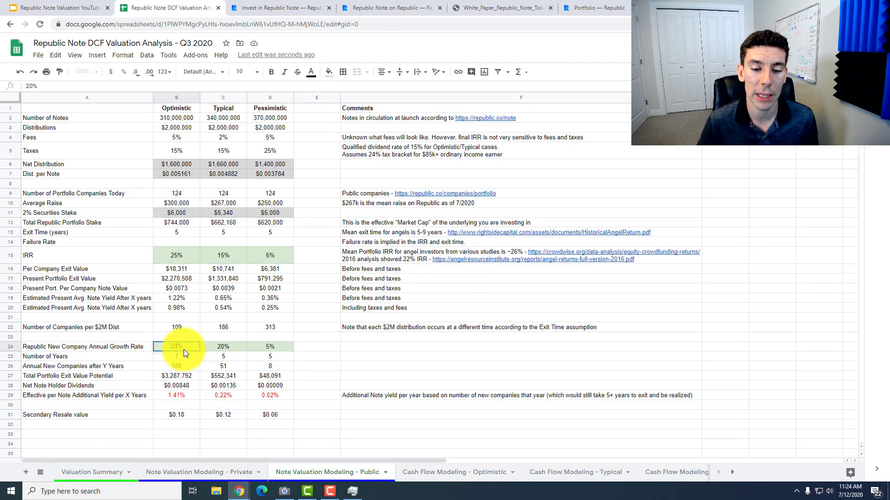
key(Return)
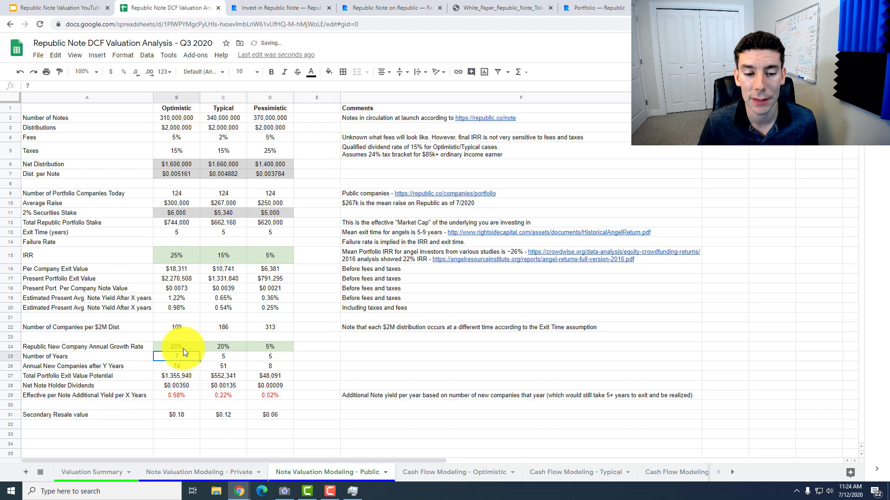
click(98, 472)
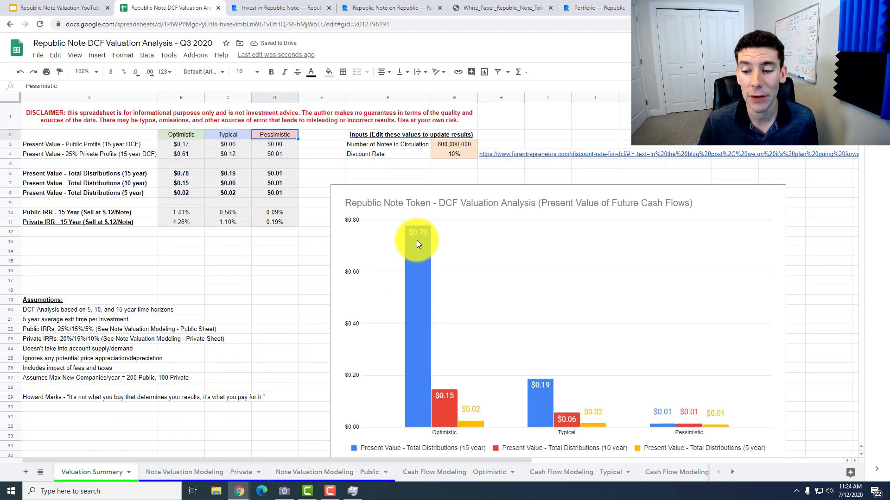
- Restore the optimistic Republic New Company Annual Growth Rate on the public modeling sheet to 35%
click(310, 471)
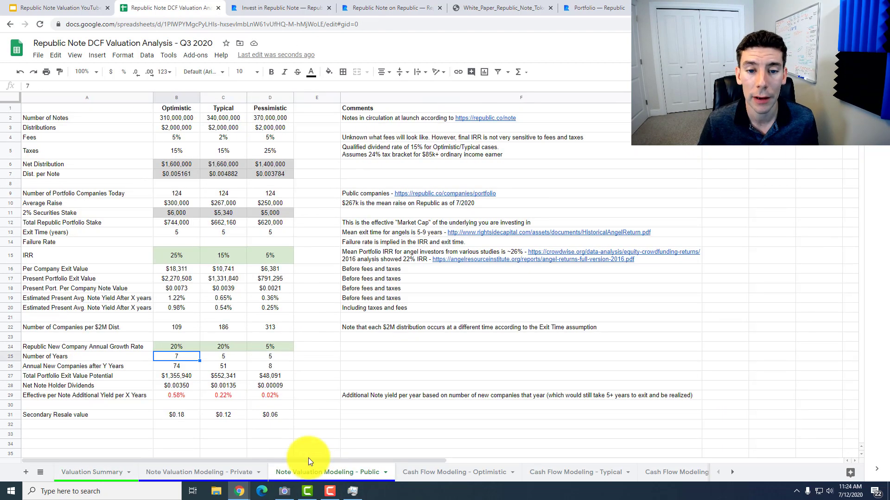
click(188, 347)
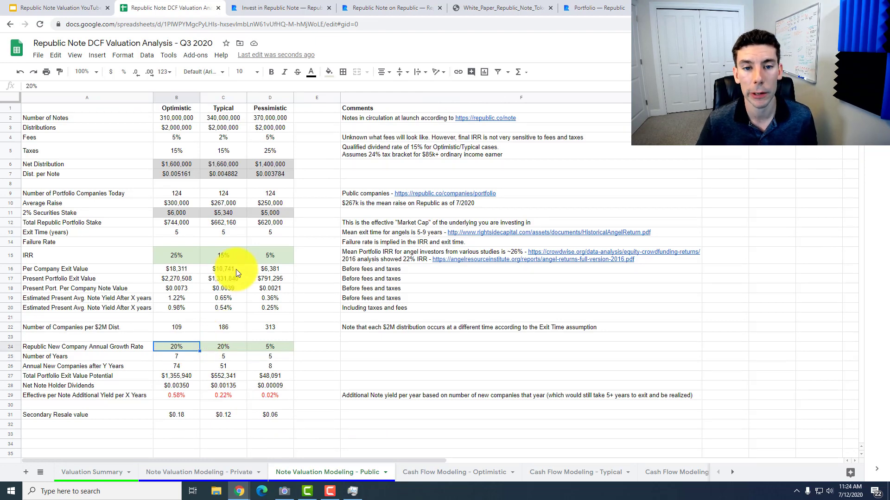
text(35)
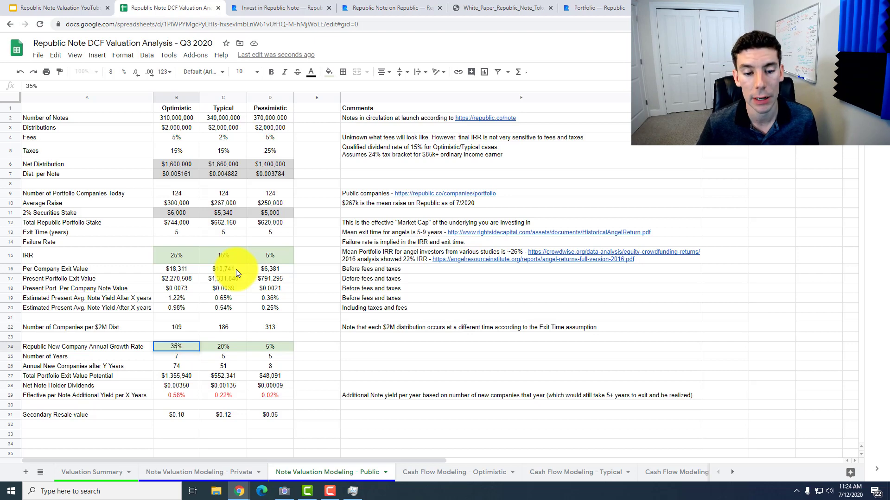
key(Return)
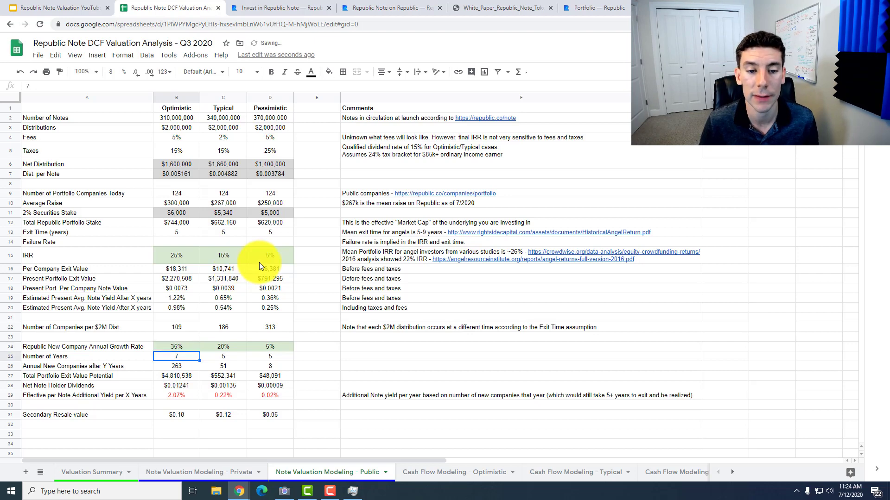
- Set the optimistic Fees on the public modeling sheet to 1%
click(165, 137)
text(1)
key(Return)
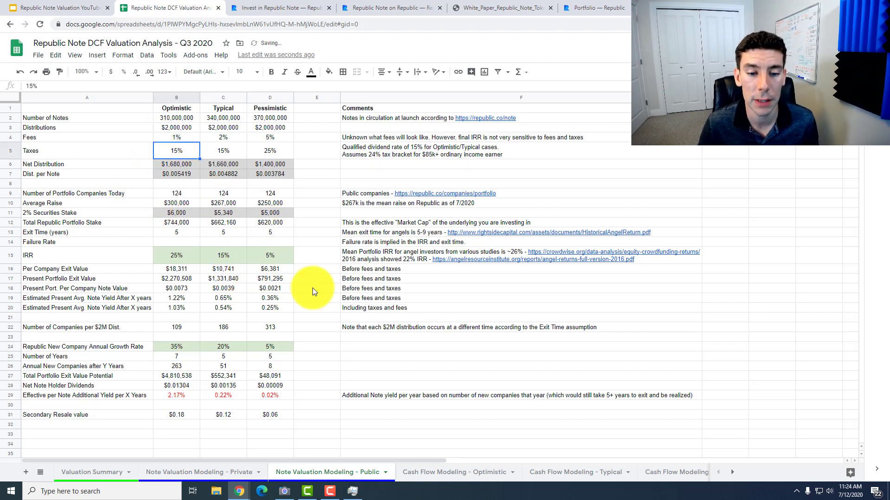
- Examine the Year, Total Companies, New Companies and Exited Companies rows under Public Profits on the Cash Flow Modeling - Optimistic sheet
click(424, 472)
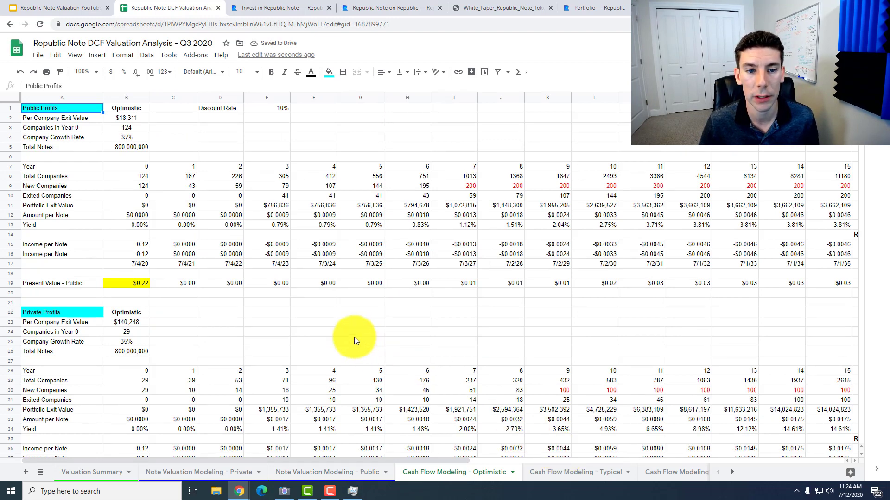
click(75, 166)
click(116, 168)
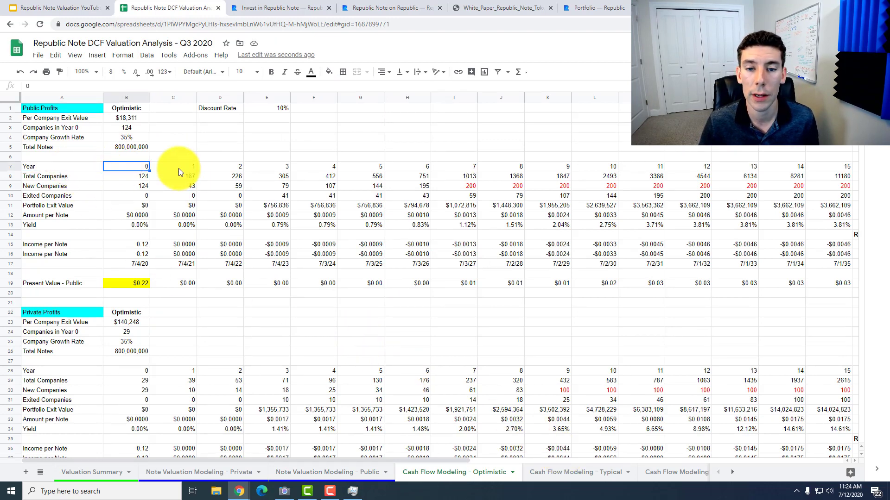
drag(179, 169, 834, 167)
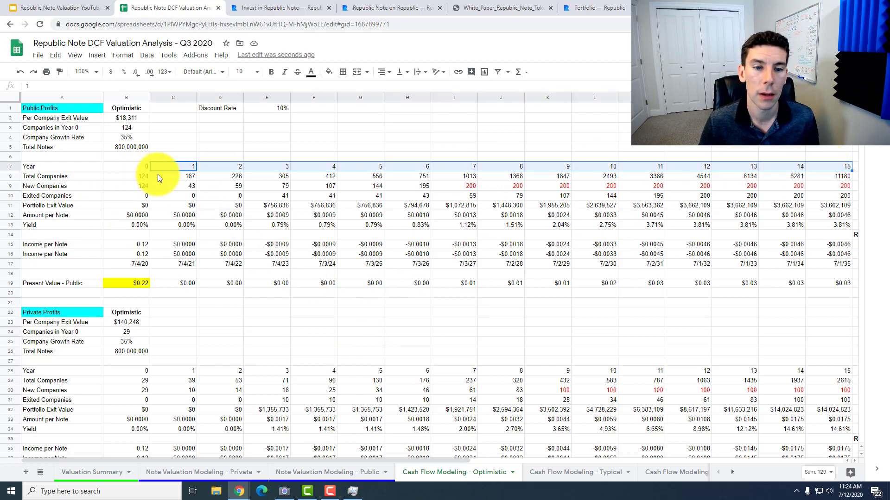
drag(143, 179, 816, 177)
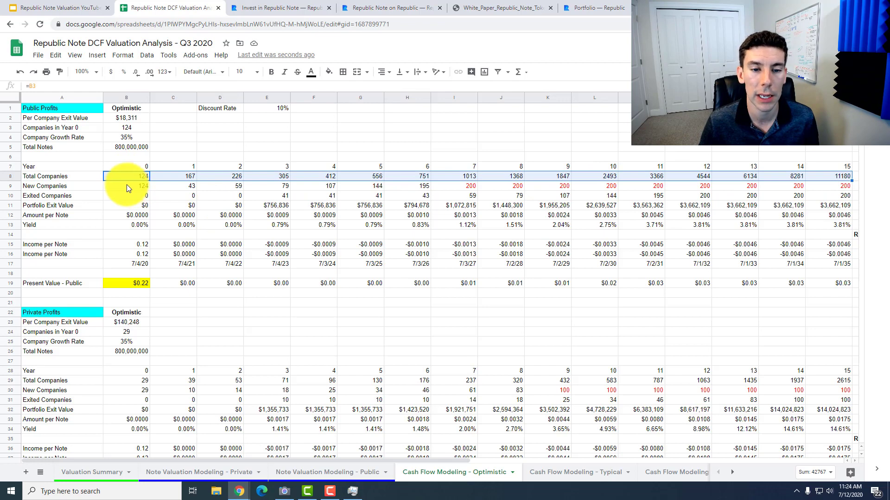
drag(127, 185, 489, 186)
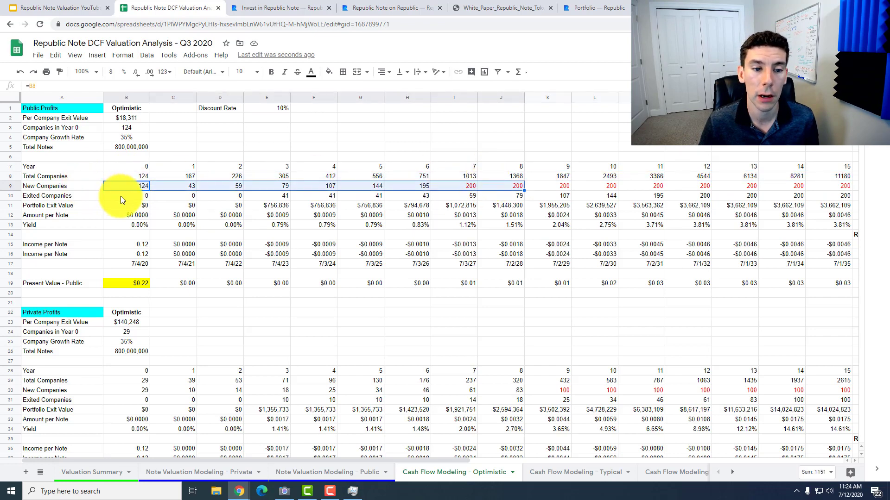
drag(120, 196, 473, 197)
click(361, 321)
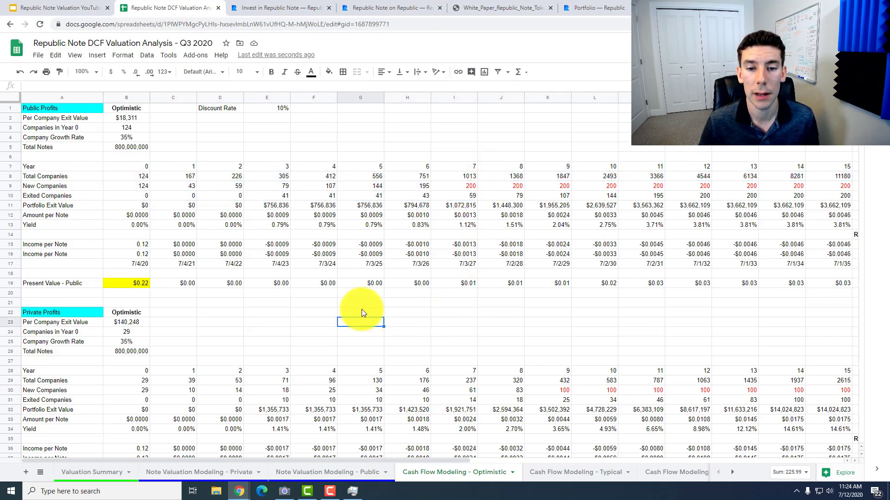
- Inspect how Exited Companies in years 3 to 6 derive from the year 0 and year 1 company figures under Public Profits
click(133, 176)
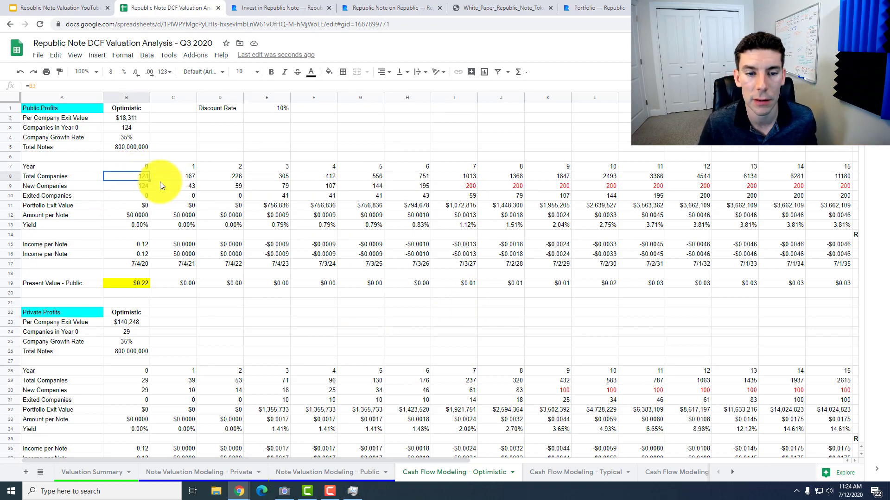
drag(273, 194, 361, 198)
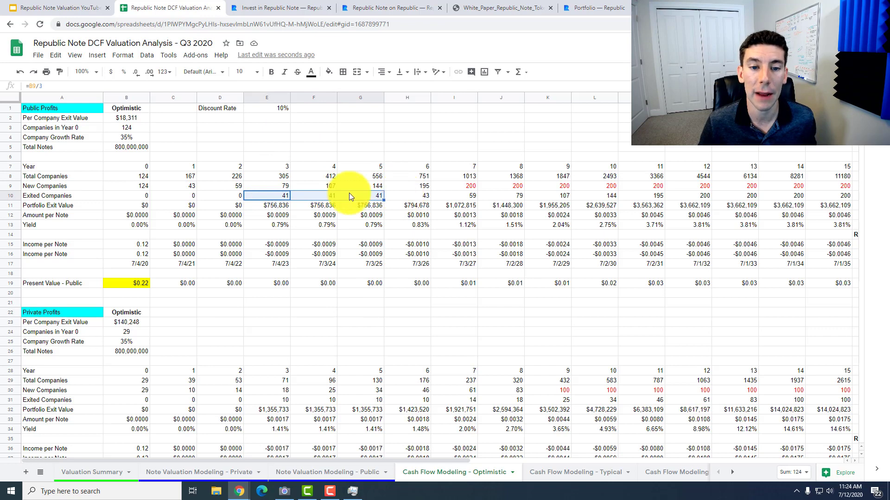
click(186, 187)
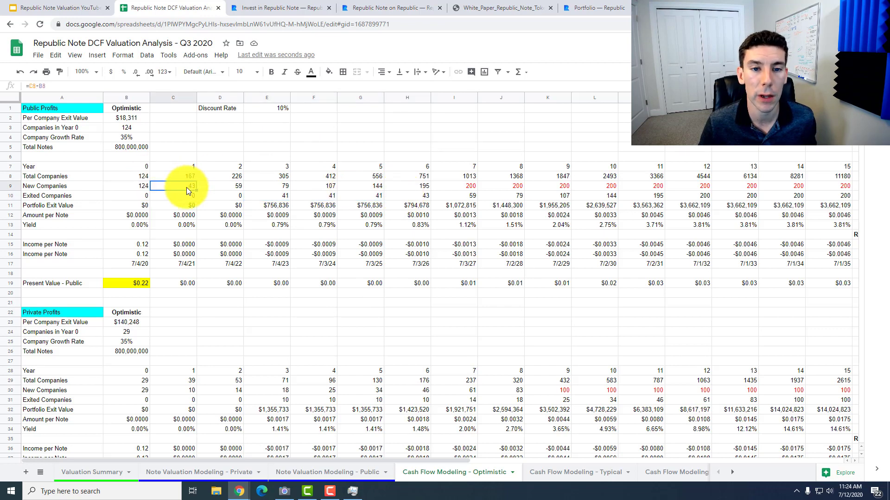
click(415, 196)
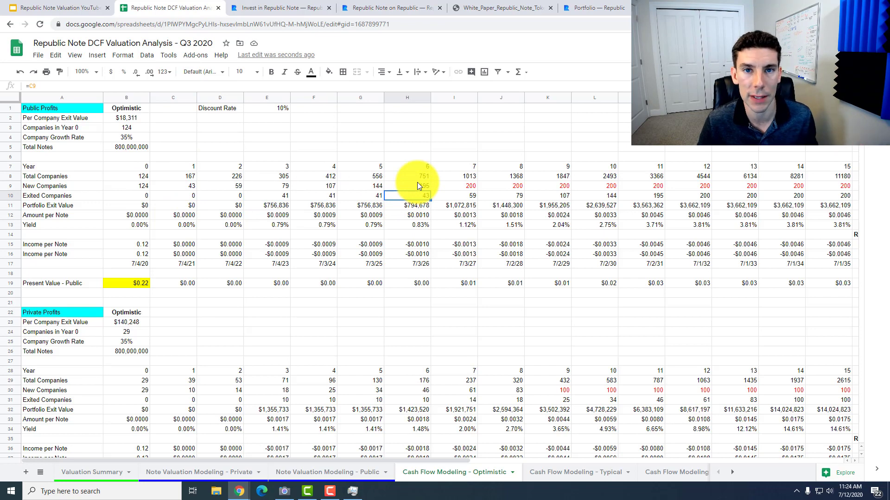
click(188, 187)
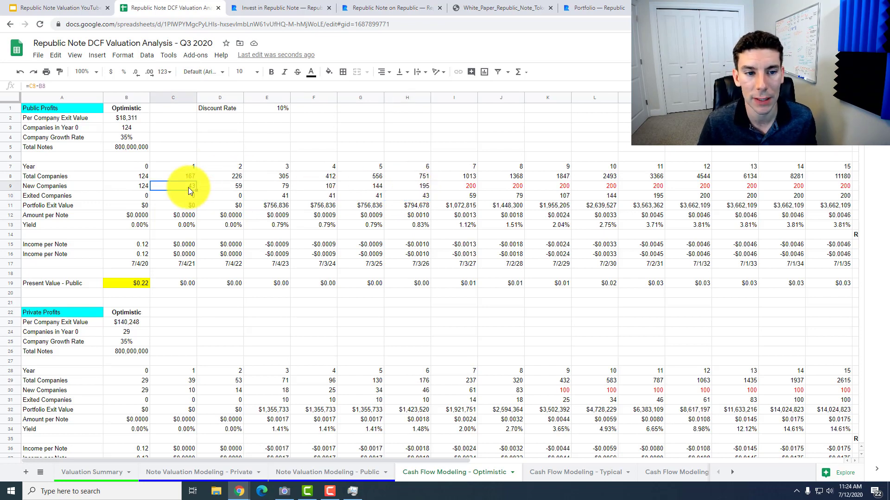
- Compare the year 1 to 7 present values per note under Public Profits and Private Profits on the optimistic cash flow sheet
click(409, 200)
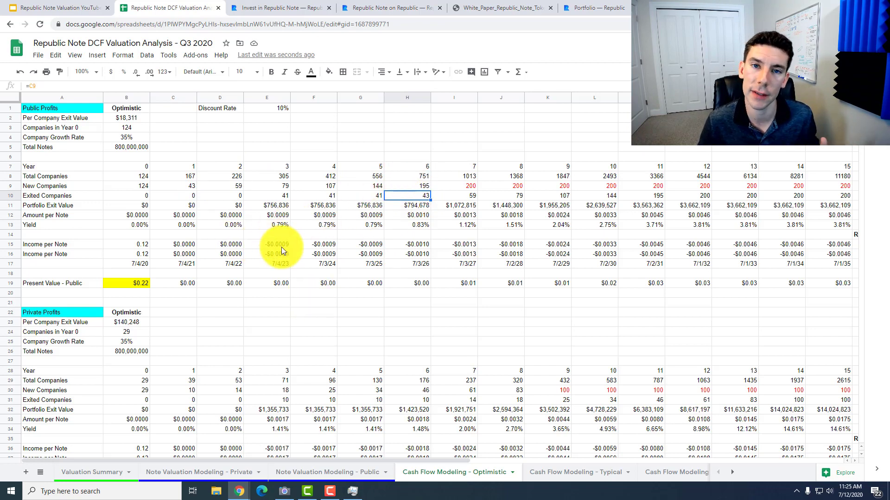
click(346, 323)
scroll(417, 306, down, 1)
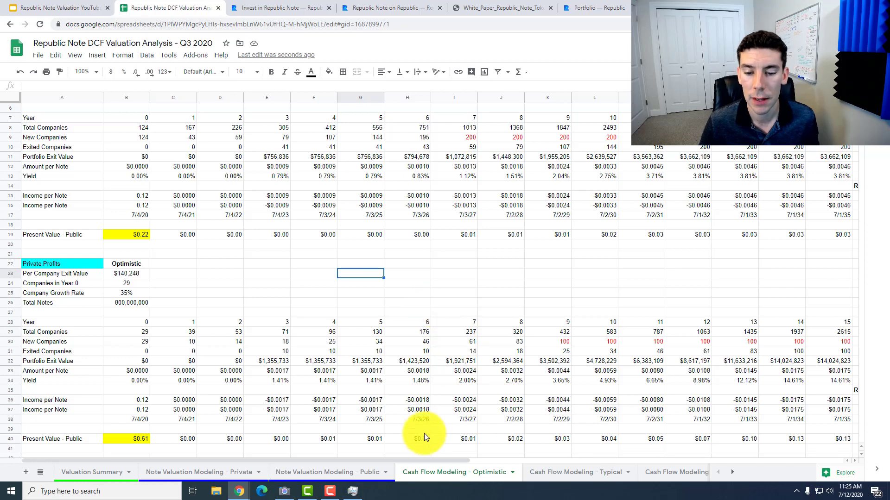
drag(428, 461, 380, 454)
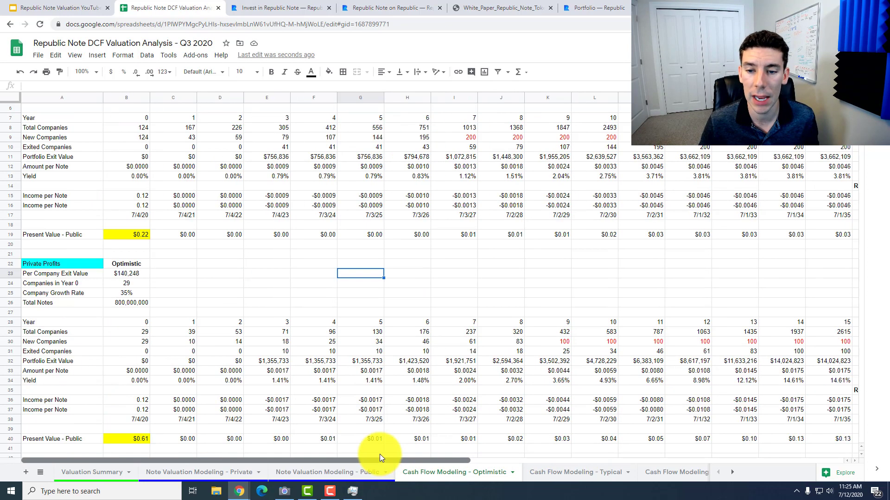
click(485, 319)
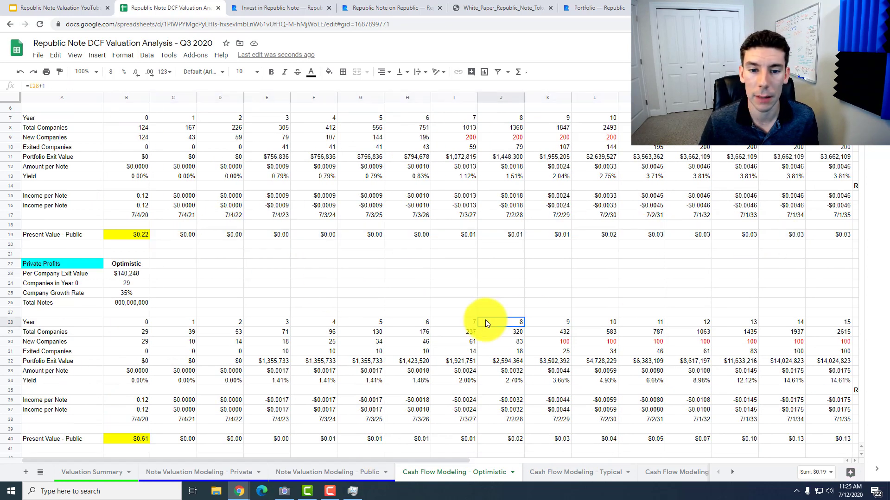
drag(194, 229, 457, 234)
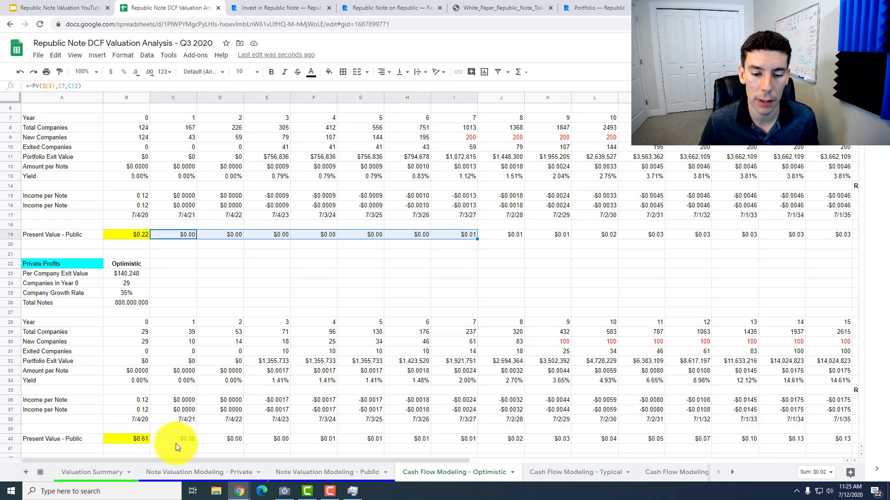
drag(176, 443, 466, 440)
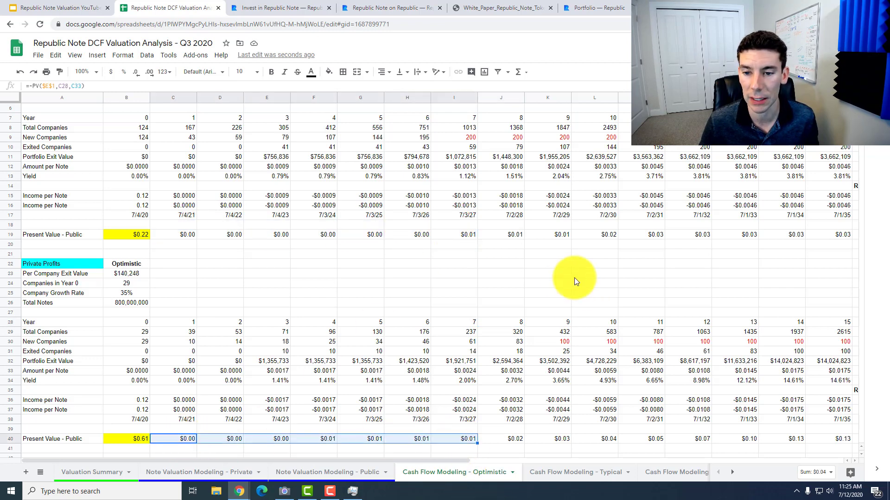
- Compare the public and private present values per note for the final years through year 15
drag(444, 463, 549, 458)
drag(650, 234, 569, 233)
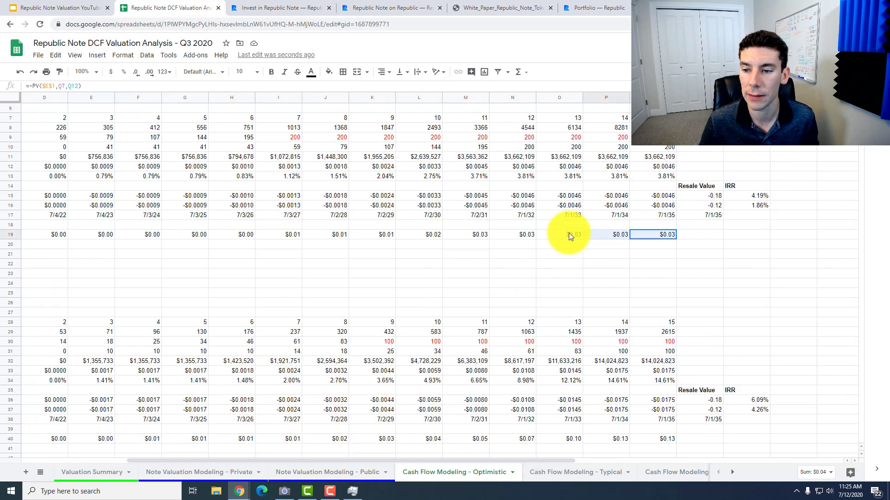
drag(661, 438, 551, 441)
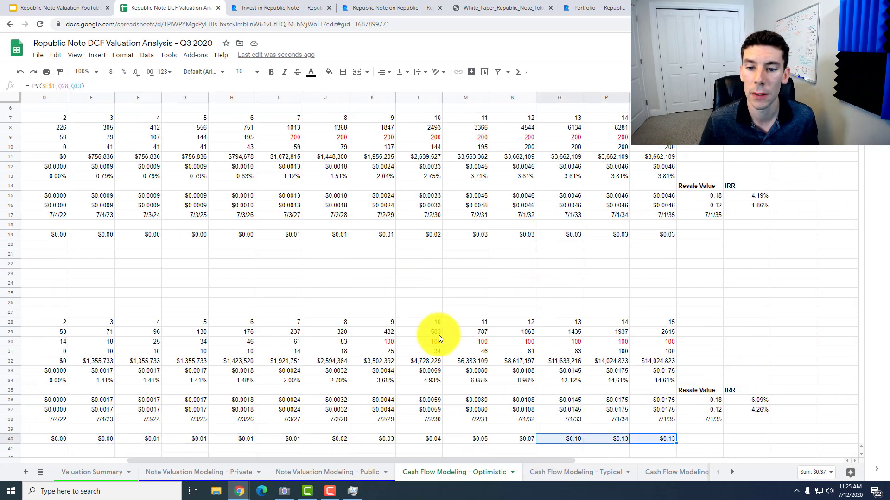
scroll(439, 335, up, 2)
scroll(556, 301, down, 2)
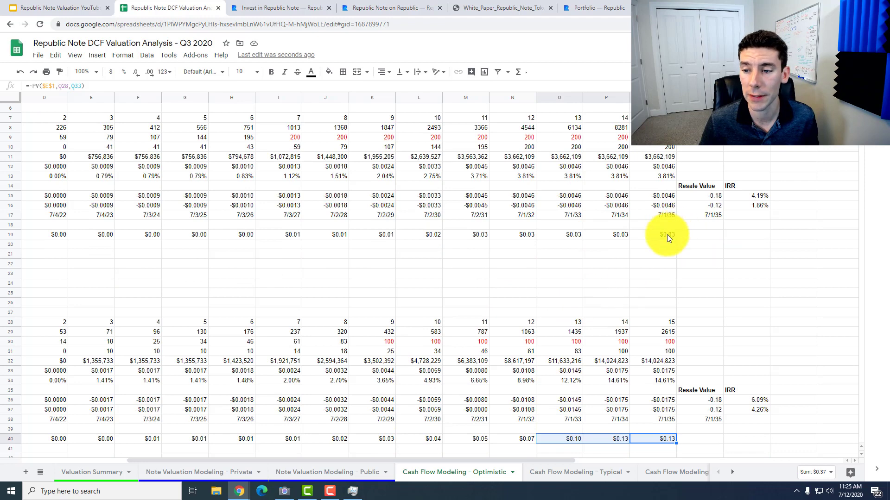
drag(666, 235, 497, 240)
drag(672, 438, 488, 438)
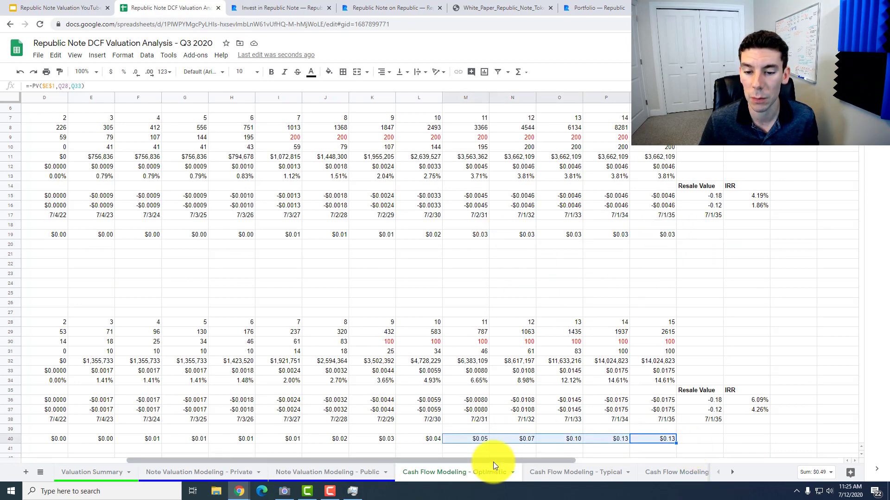
- Inspect how the Optimistic and Typical Average Raise values are derived on the Note Valuation Modeling - Private sheet
click(189, 469)
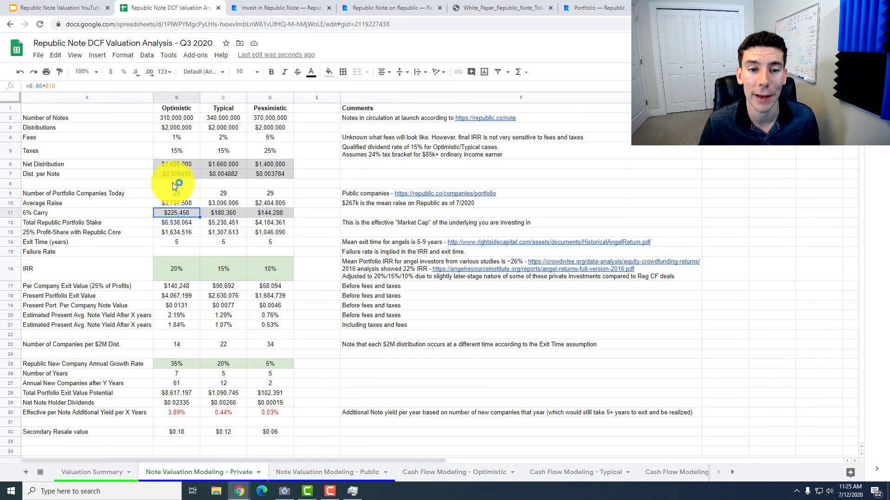
click(126, 172)
click(163, 203)
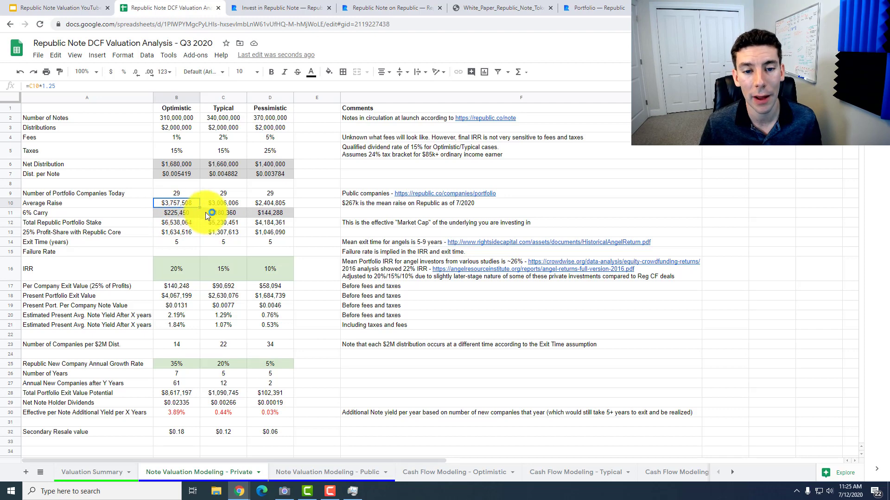
click(218, 204)
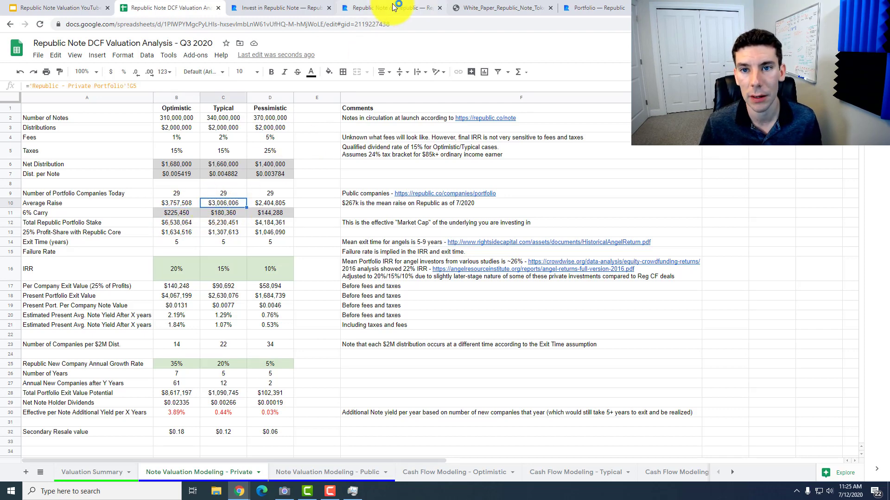
- Review the Private raises totals on the Republic portfolio page, from EquipmentShare to Authereum, and return to the private sheet's 6% Carry row
click(594, 8)
scroll(310, 268, up, 15)
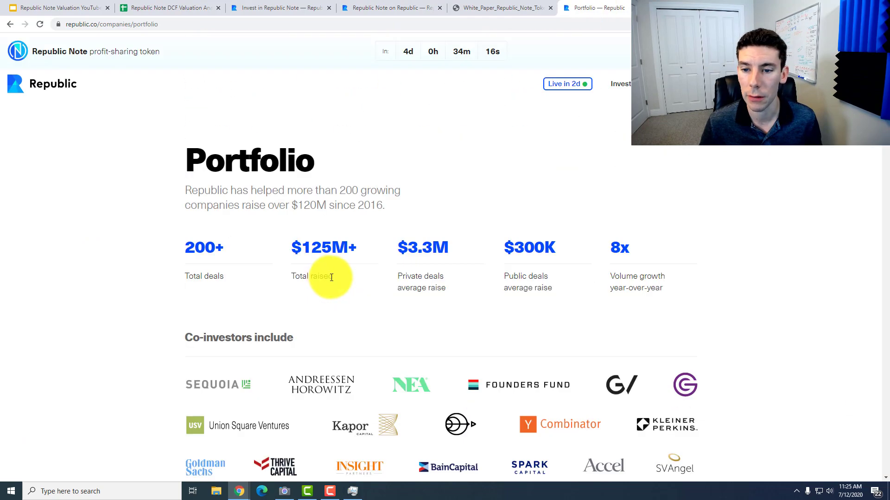
scroll(452, 231, down, 12)
drag(507, 94, 463, 93)
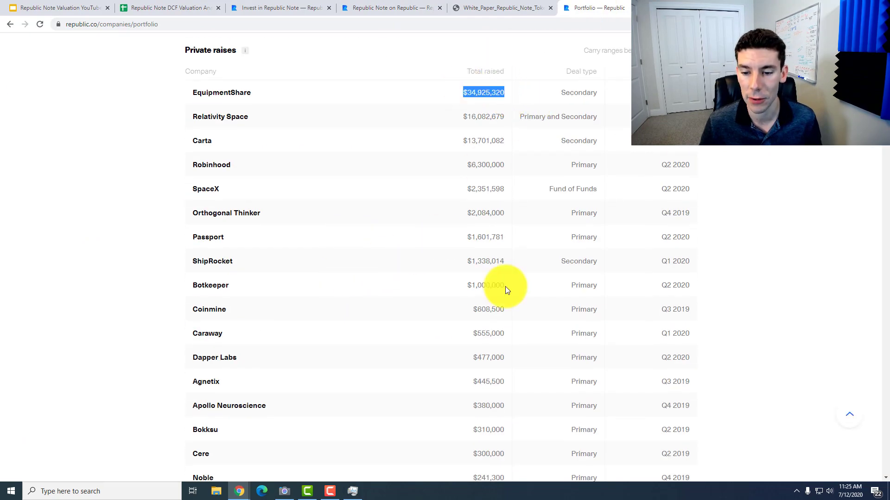
scroll(505, 287, down, 8)
drag(506, 371, 474, 373)
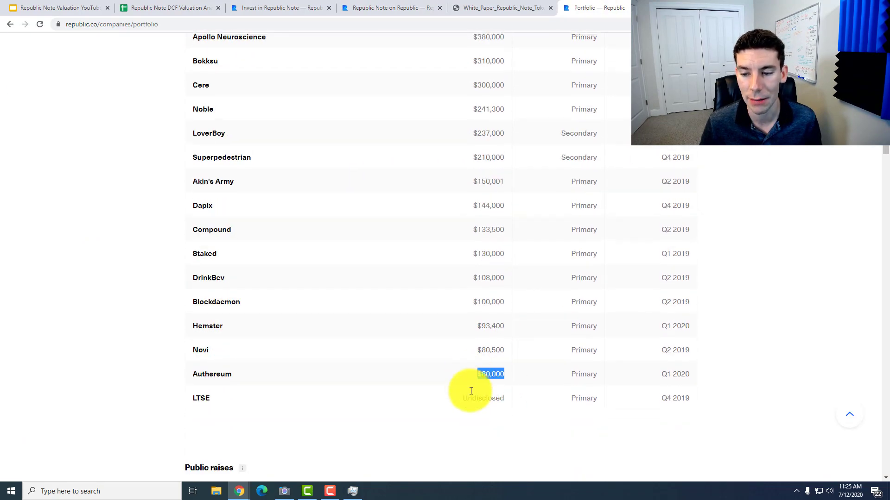
scroll(470, 391, up, 10)
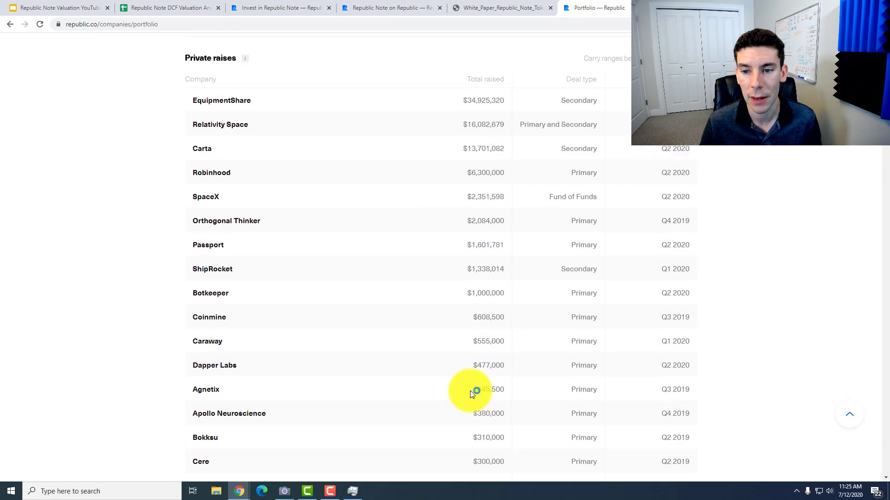
click(162, 7)
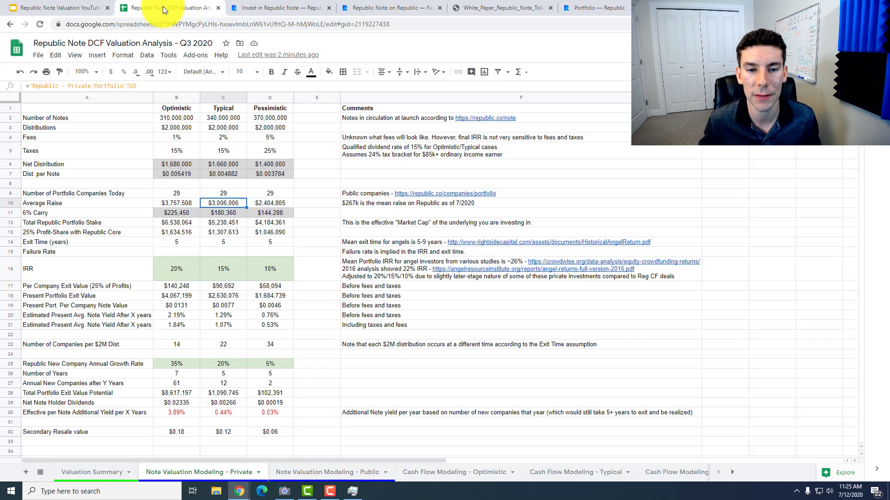
click(115, 216)
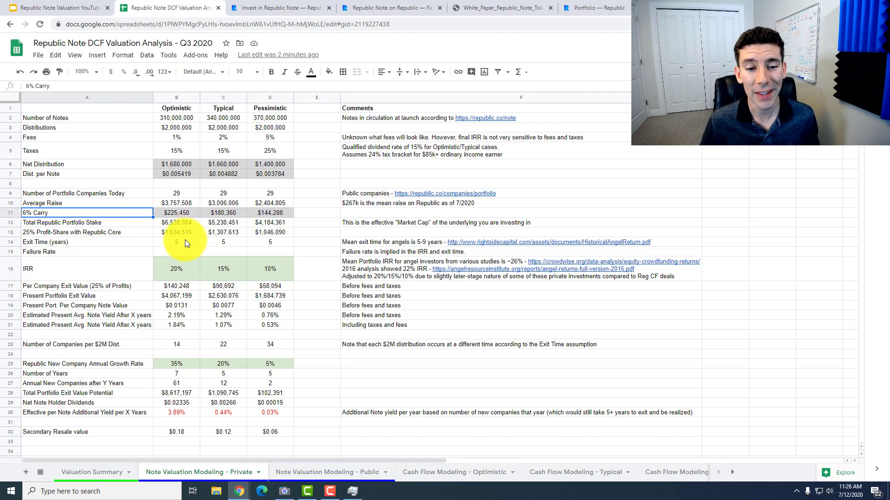
- Compare the 15-year public and private profit present values across the Optimistic, Typical and Pessimistic cases on the Valuation Summary sheet
click(91, 472)
click(210, 262)
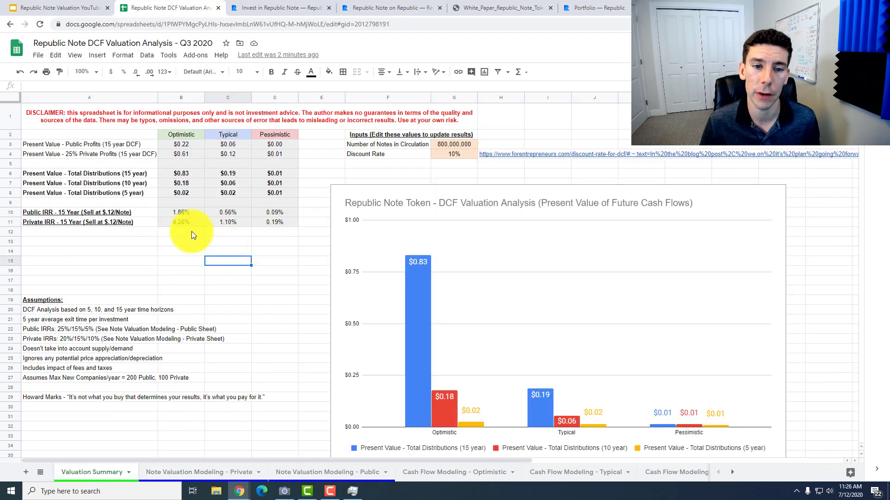
click(182, 145)
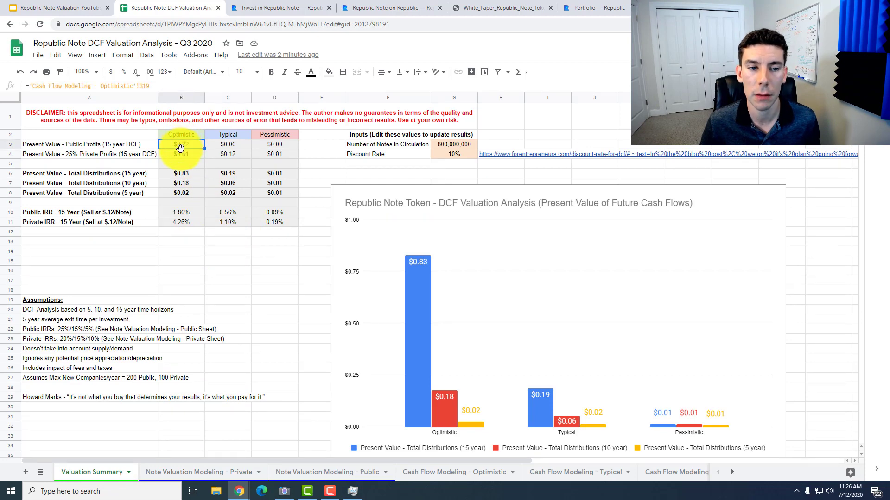
click(182, 154)
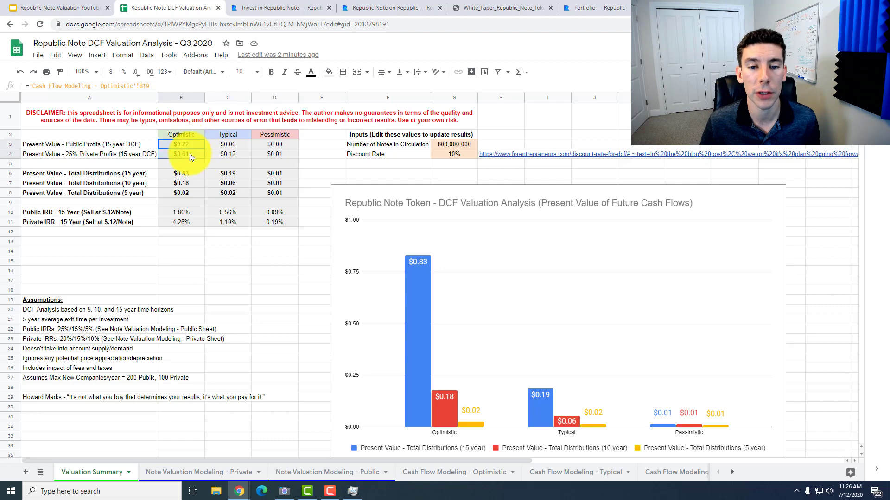
click(272, 146)
shift+click(271, 156)
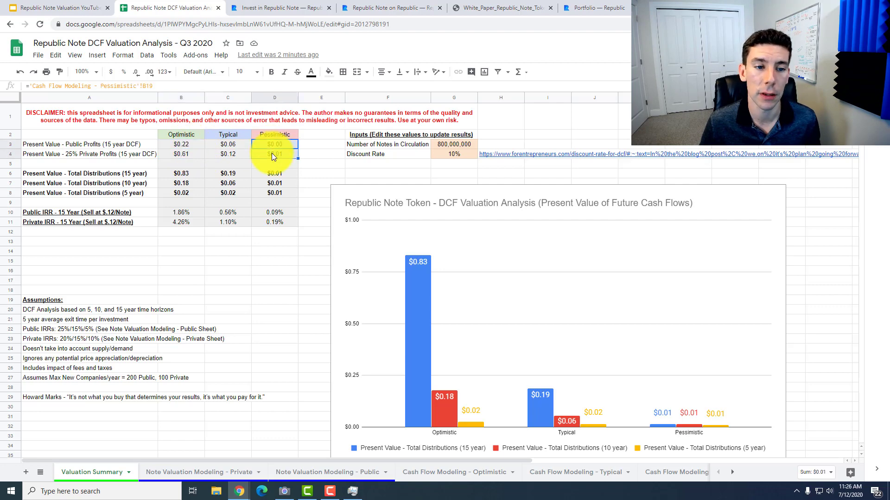
click(226, 145)
shift+click(226, 151)
click(182, 147)
shift+click(182, 151)
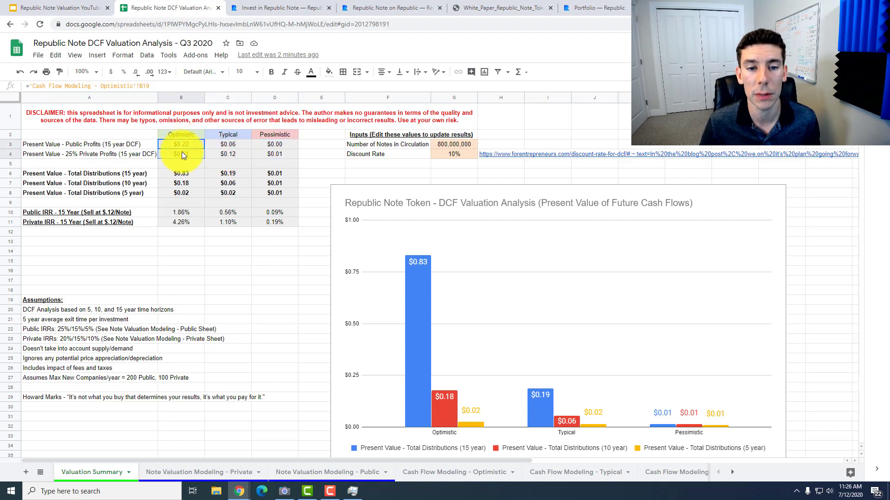
click(214, 256)
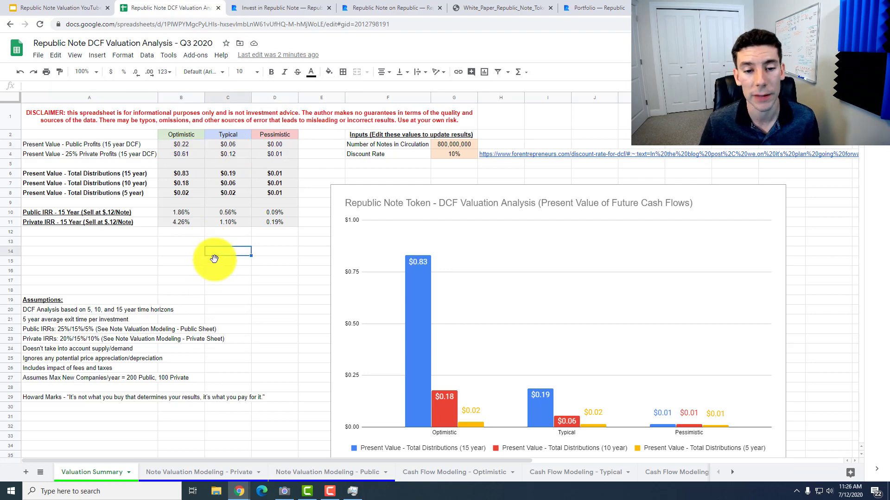
click(239, 294)
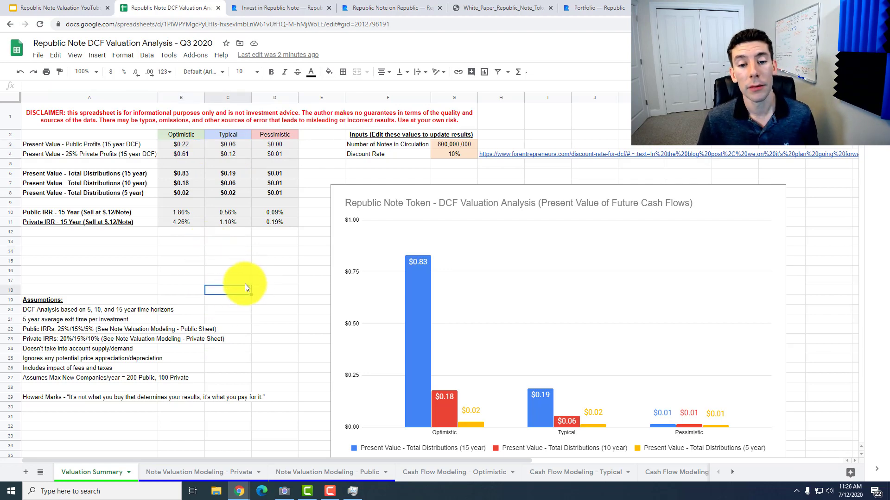
- Check the 15-year public and private IRR row labels against the optimistic present values of public and private profits
click(109, 215)
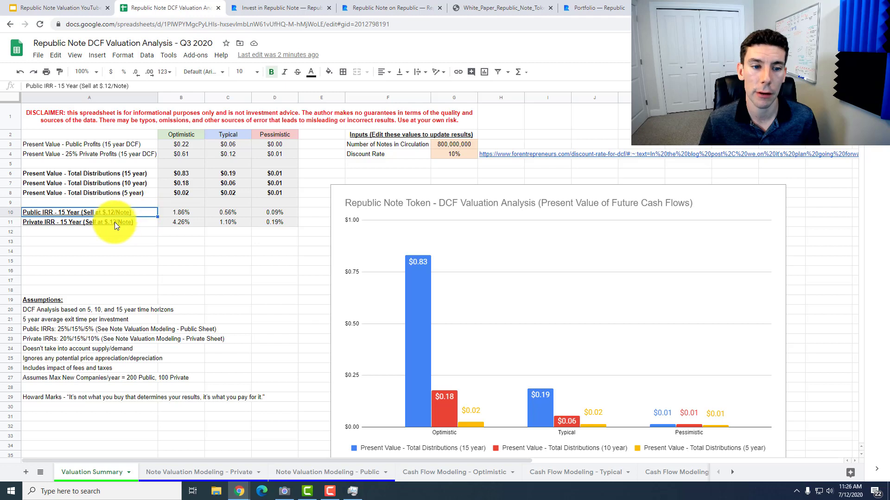
click(98, 223)
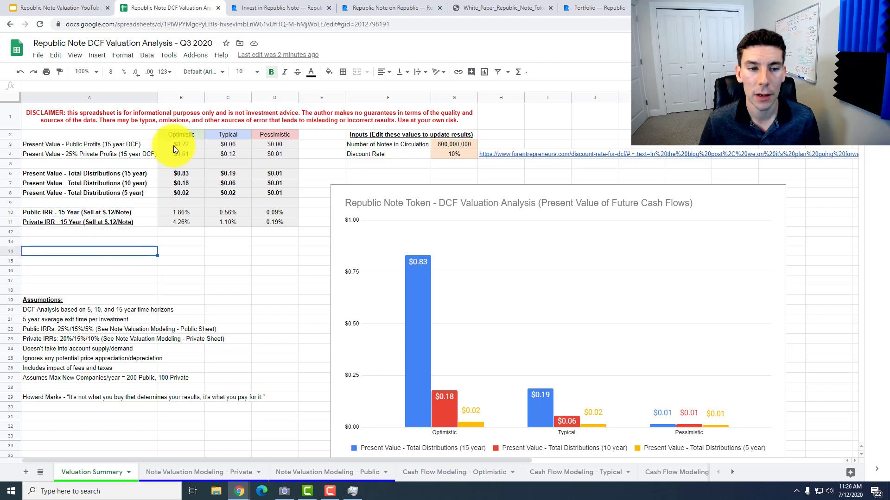
drag(173, 145, 174, 155)
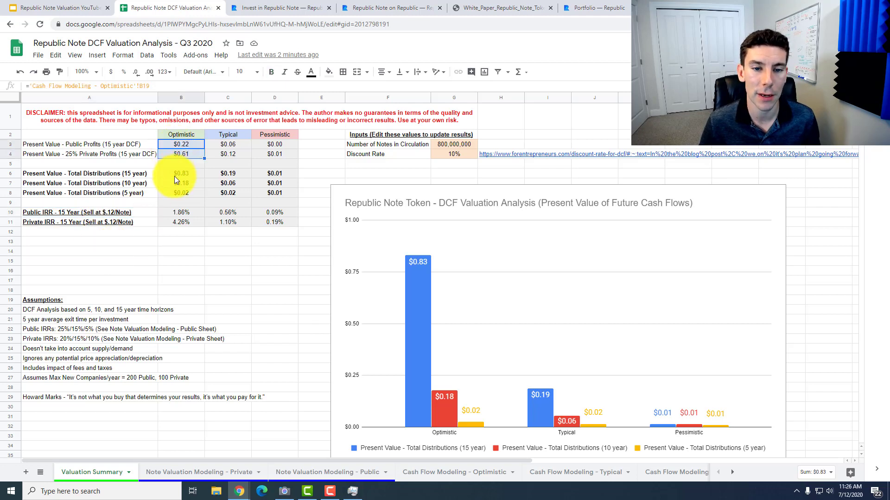
click(188, 154)
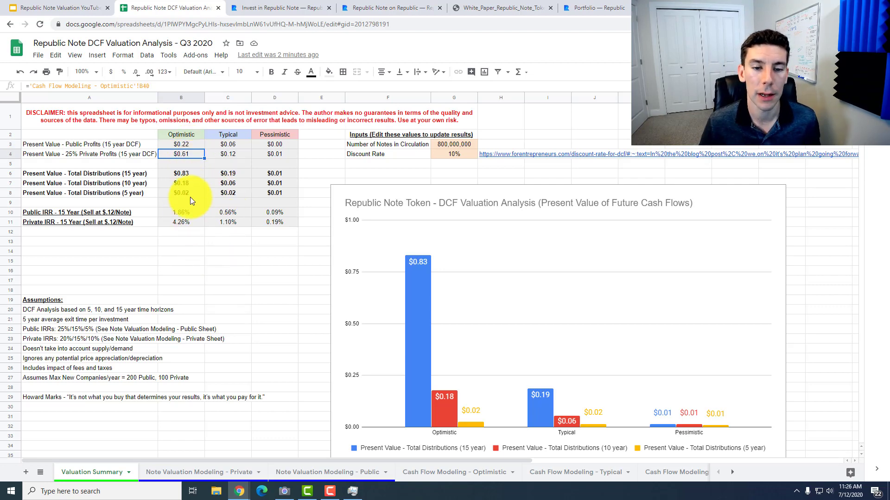
- Compare the 15-year Public IRR and Private IRR figures across the Optimistic, Typical and Pessimistic cases
click(190, 212)
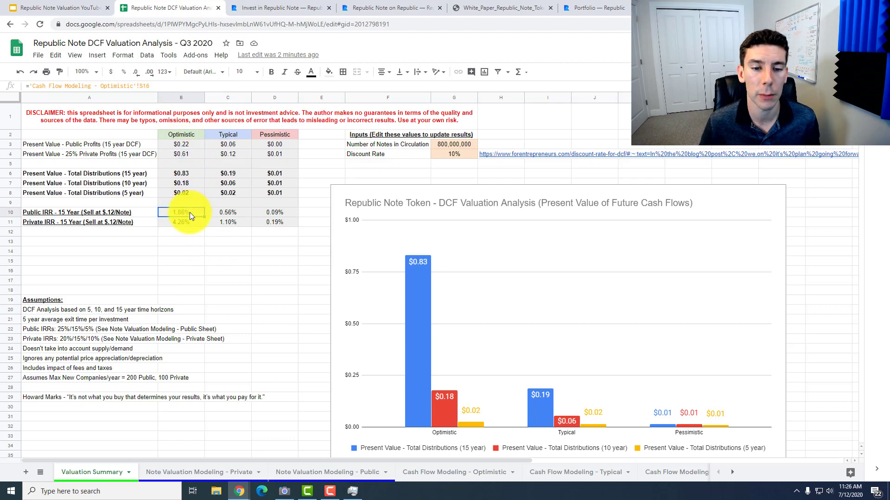
click(187, 224)
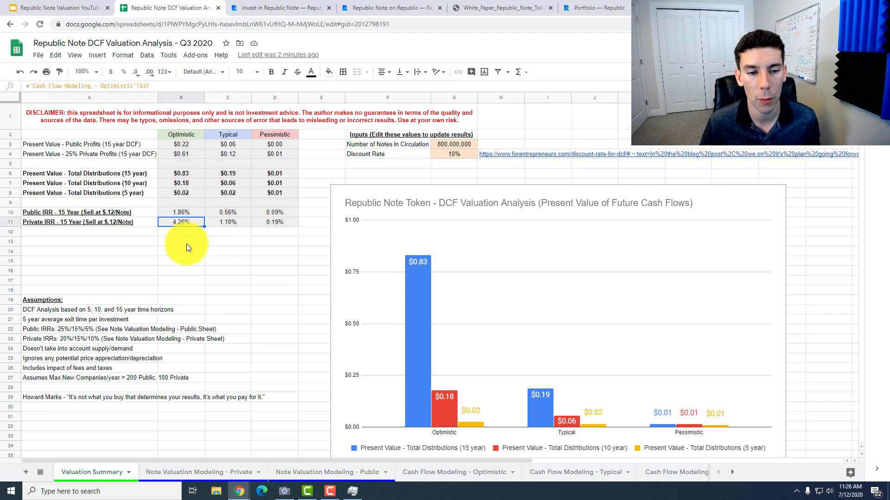
click(226, 212)
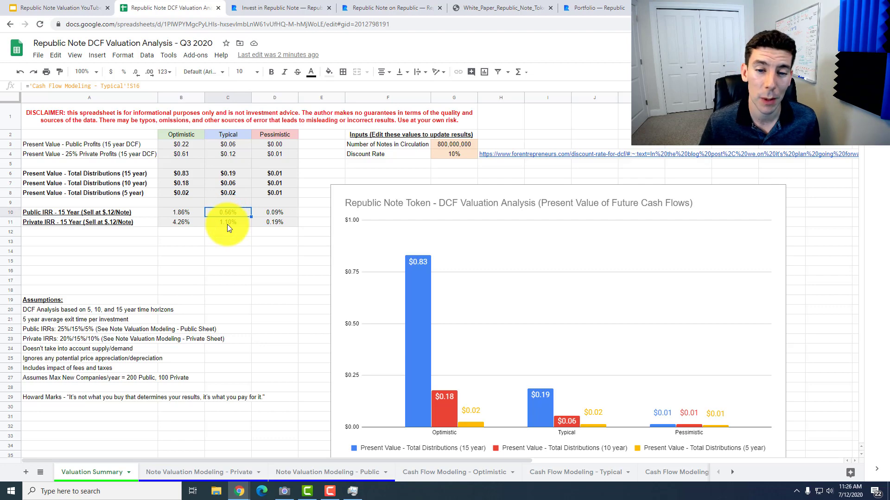
click(227, 224)
click(272, 214)
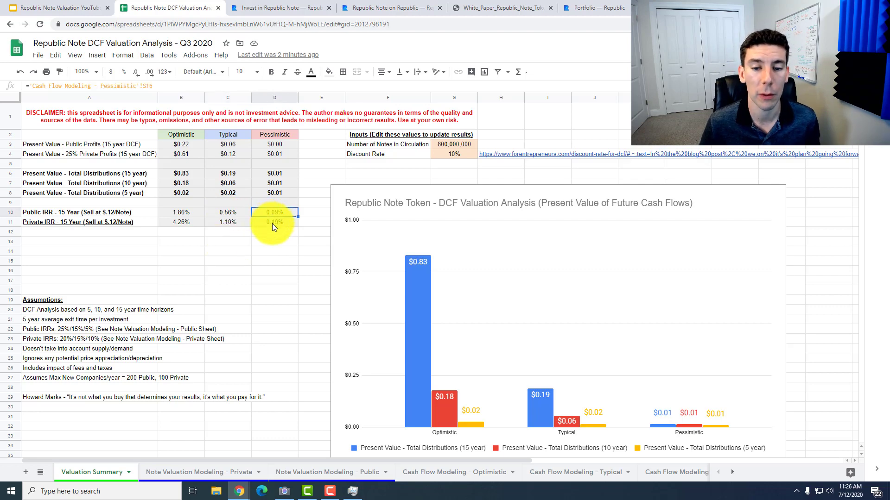
click(271, 223)
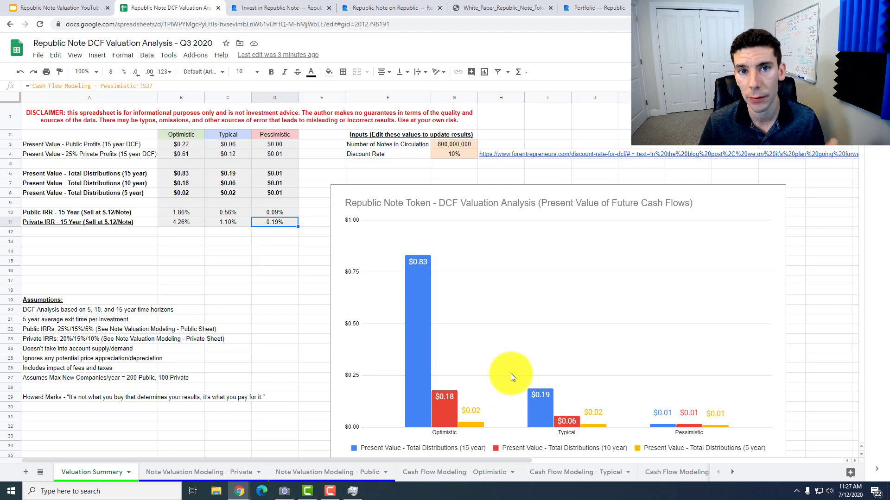
- Switch to the Republic Note Valuation YouTube presentation in Google Slides to view the How to learn more slide, and return to the DCF spreadsheet
click(249, 301)
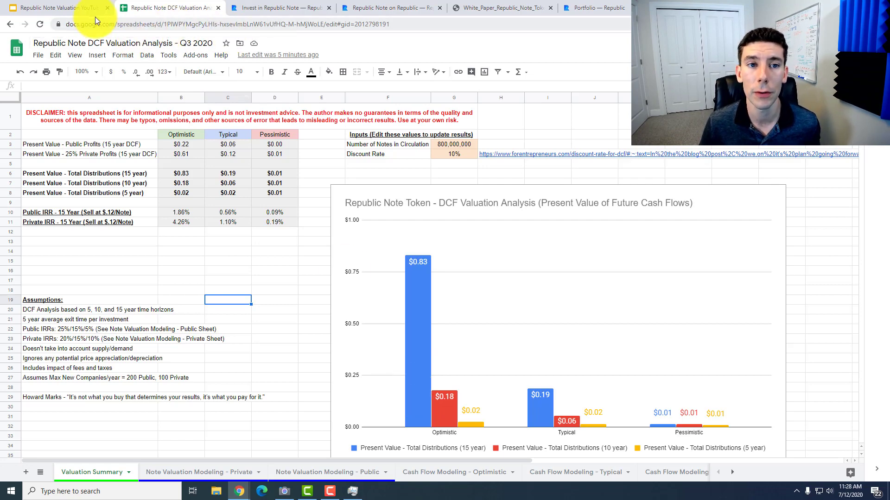
click(85, 6)
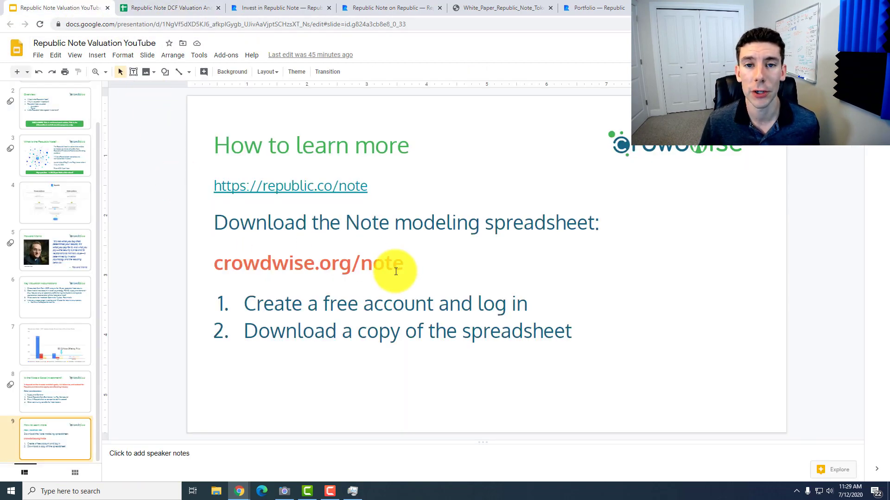
click(143, 6)
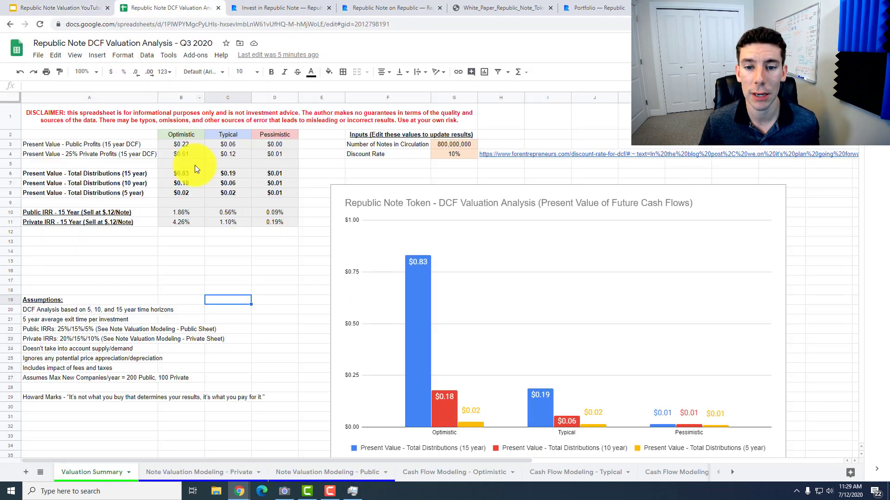
- Look over the private and public Note Valuation Modeling sheets and return to the assumptions and present value chart on the Valuation Summary sheet
click(246, 471)
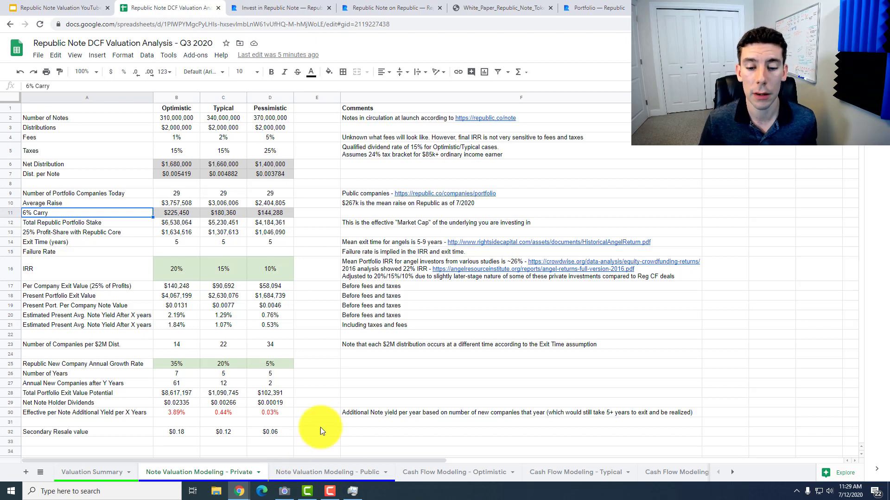
click(323, 472)
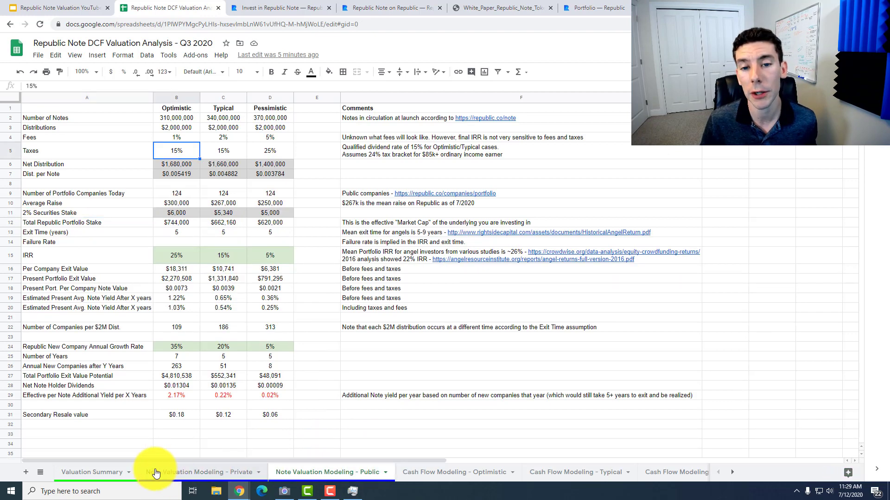
click(113, 472)
scroll(277, 356, down, 2)
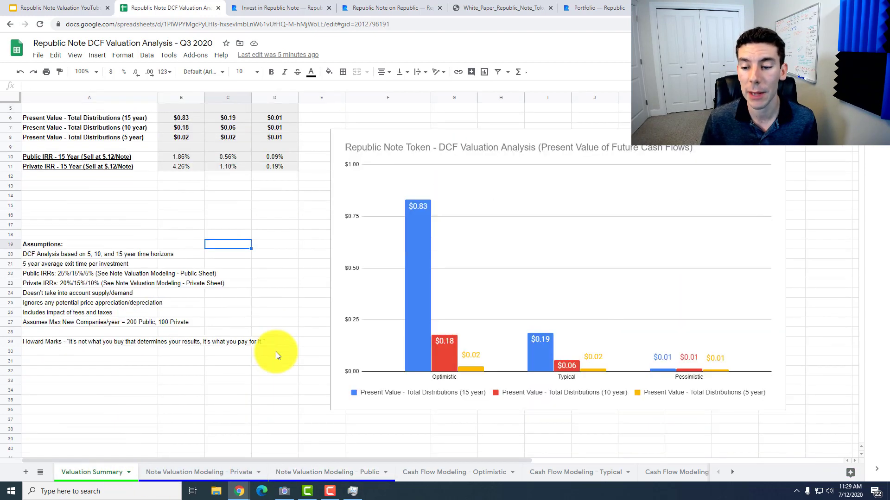
scroll(276, 355, up, 2)
click(259, 323)
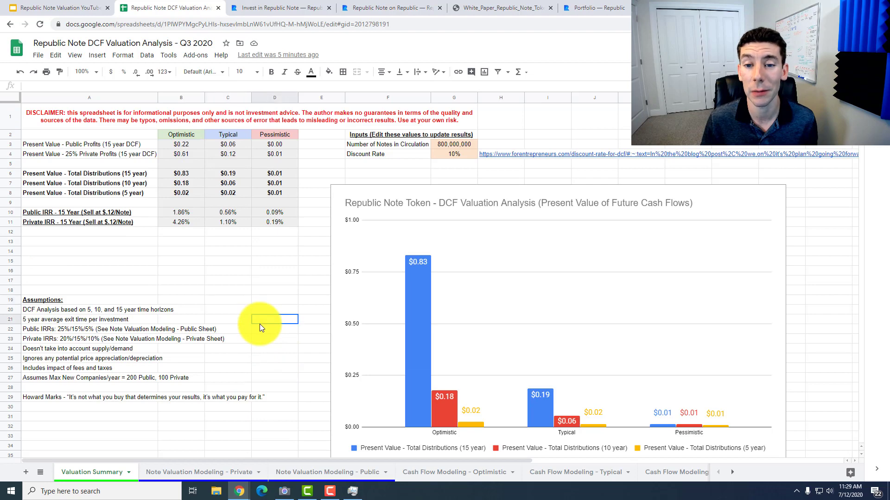